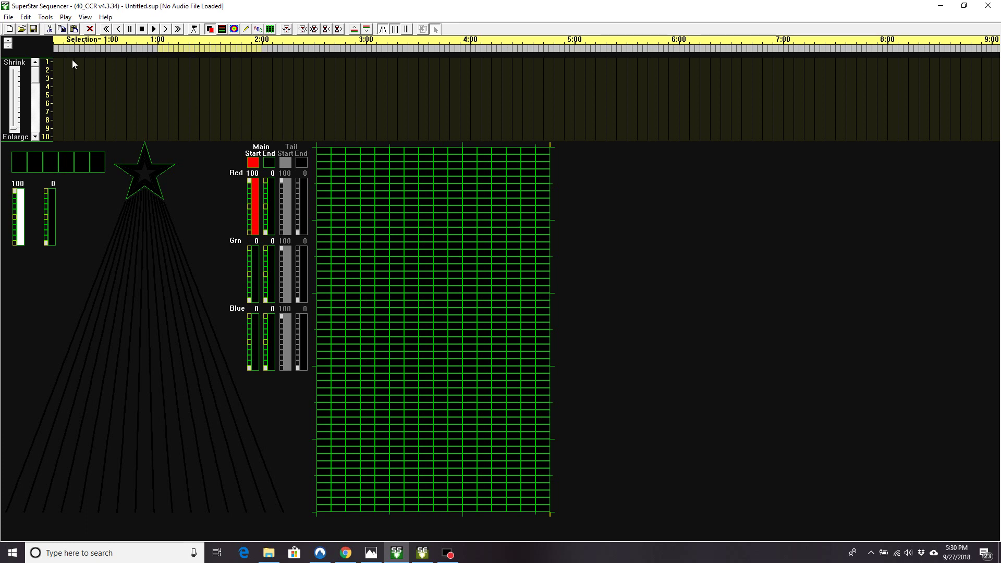
Step: Open Disco Santa_Converted to 16.sup without saving the Untitled.sup sequence
click(22, 29)
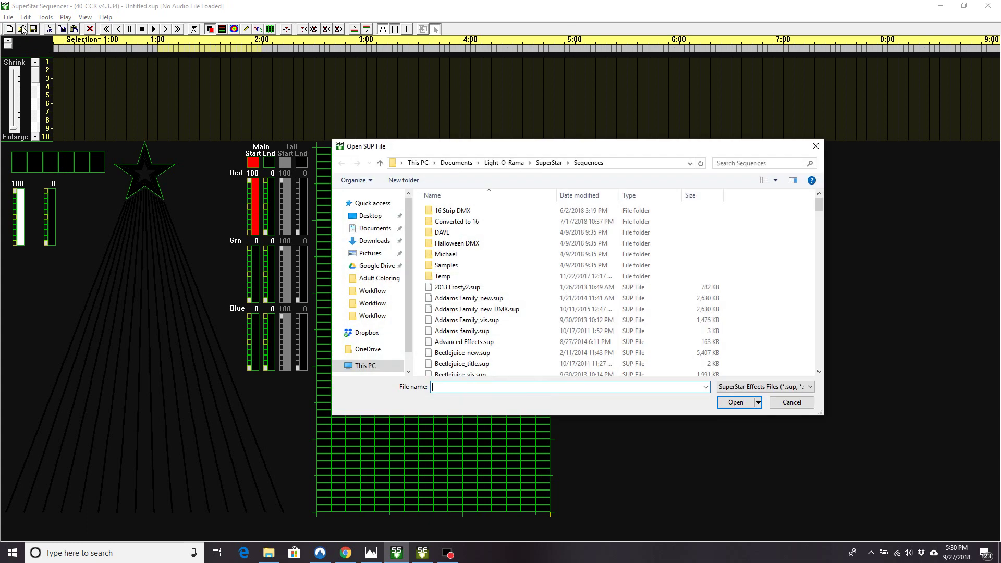
click(823, 228)
click(823, 229)
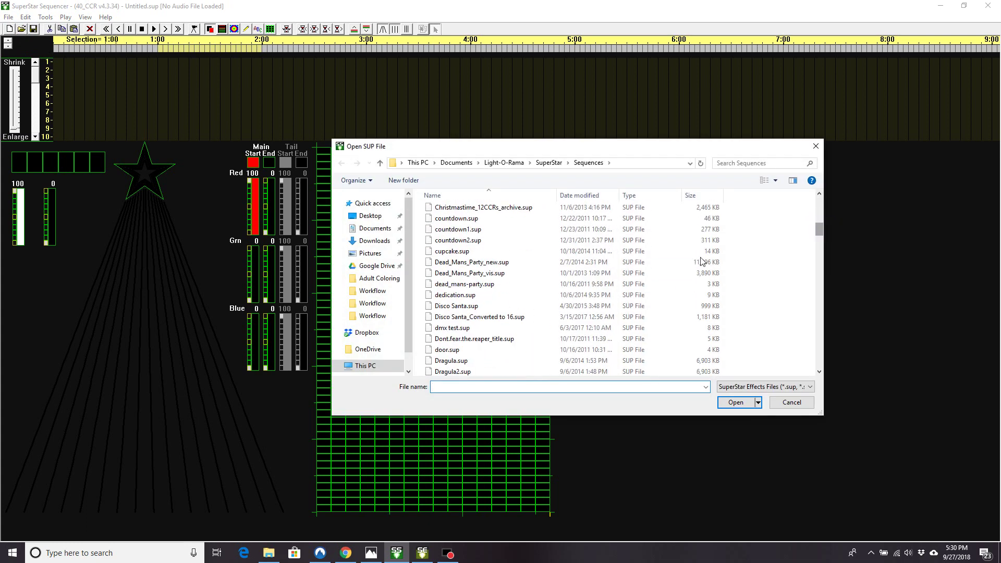
scroll(469, 266, down, 1)
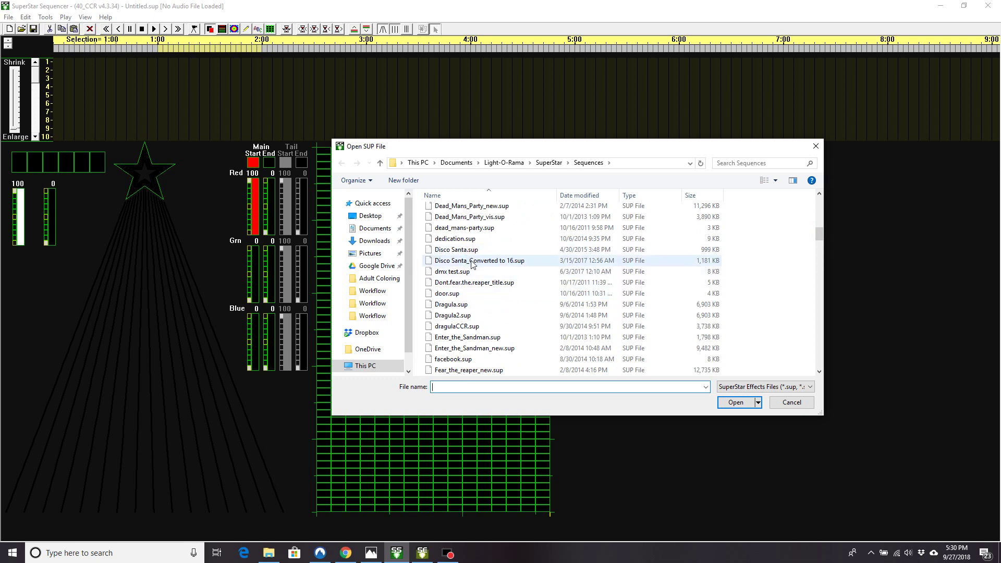
click(471, 260)
click(736, 402)
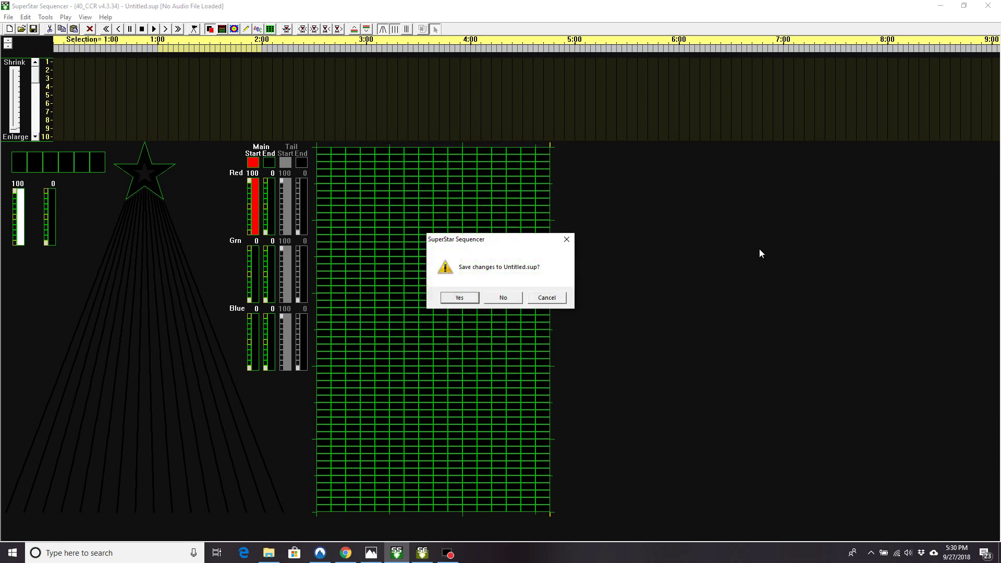
click(504, 299)
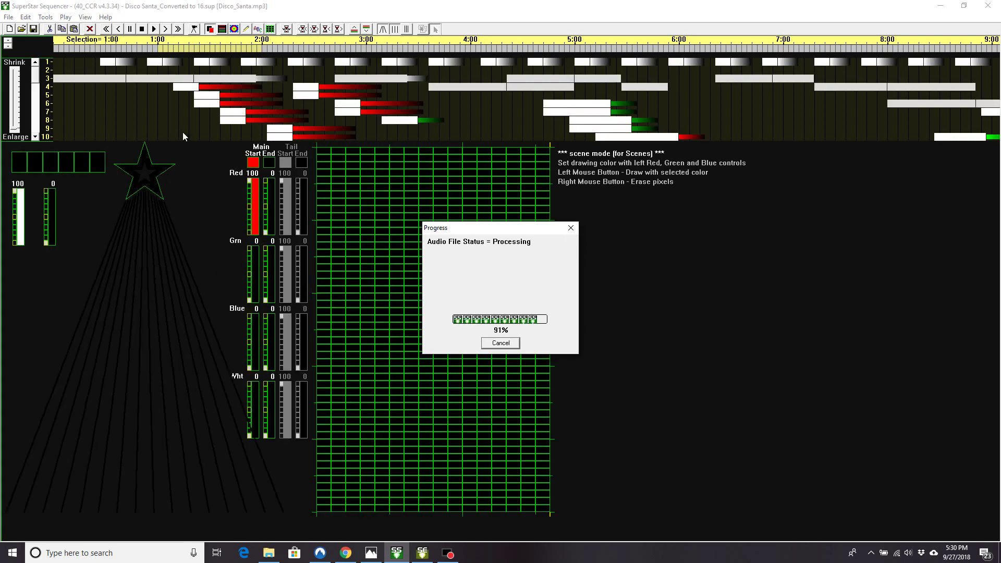
click(153, 29)
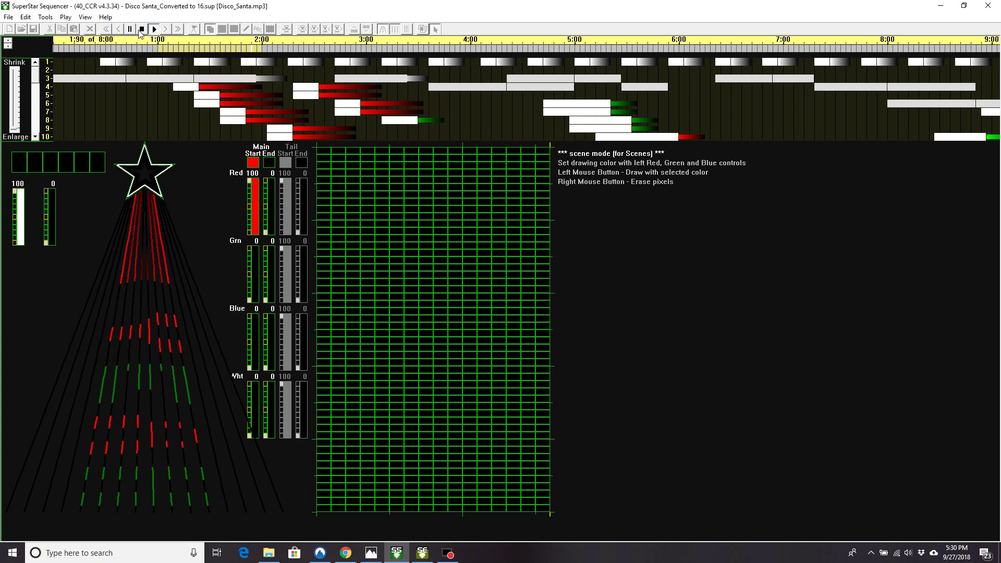
click(141, 29)
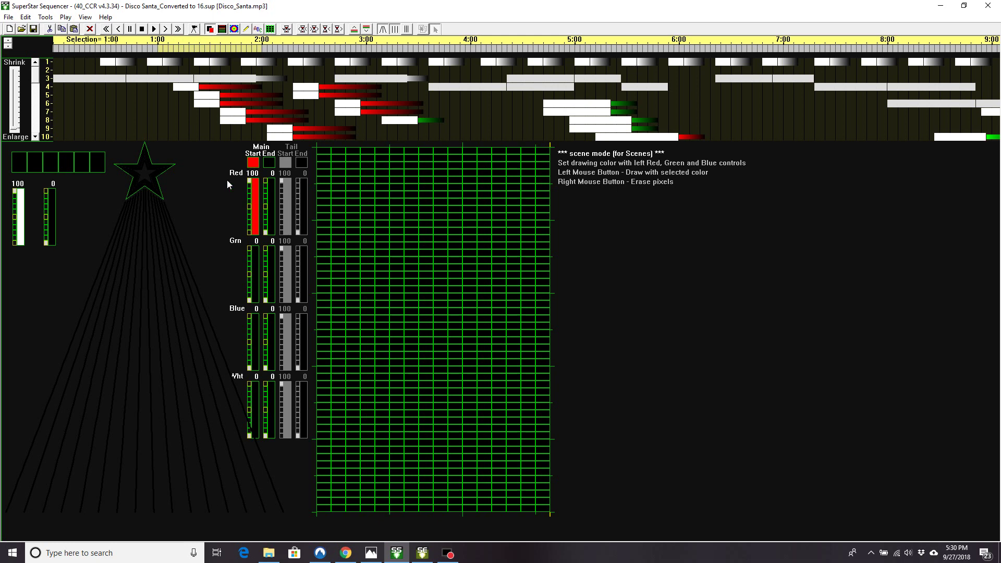
Step: Set the Cosmic Color Ribbons to DMX, first universe Unv 1, Not Packed
click(45, 17)
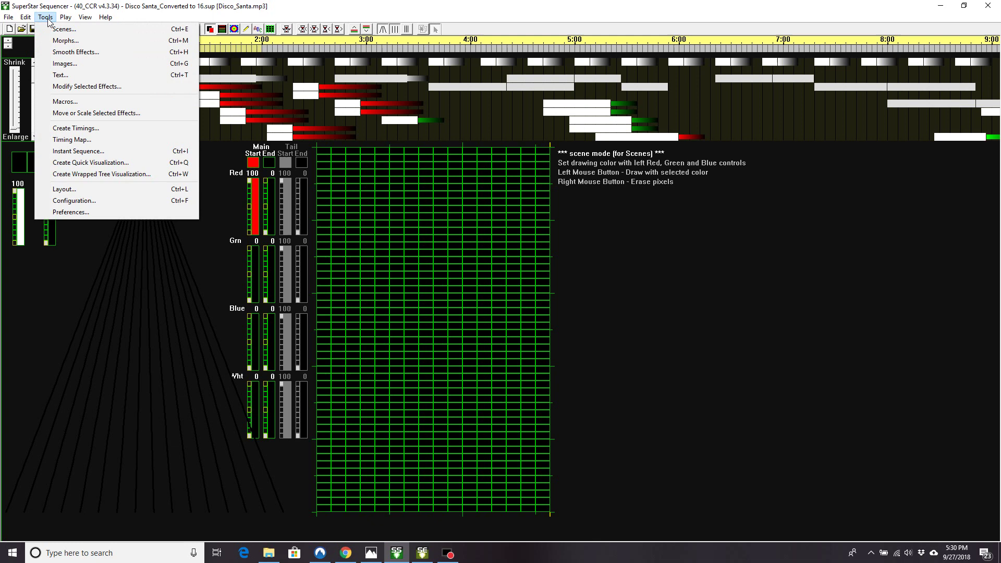
click(105, 200)
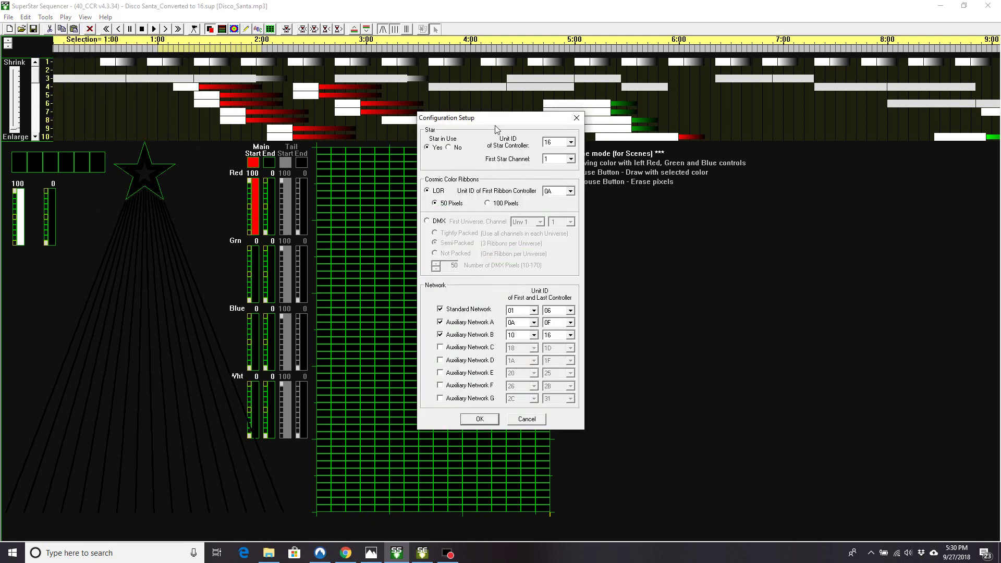
drag(497, 116, 570, 151)
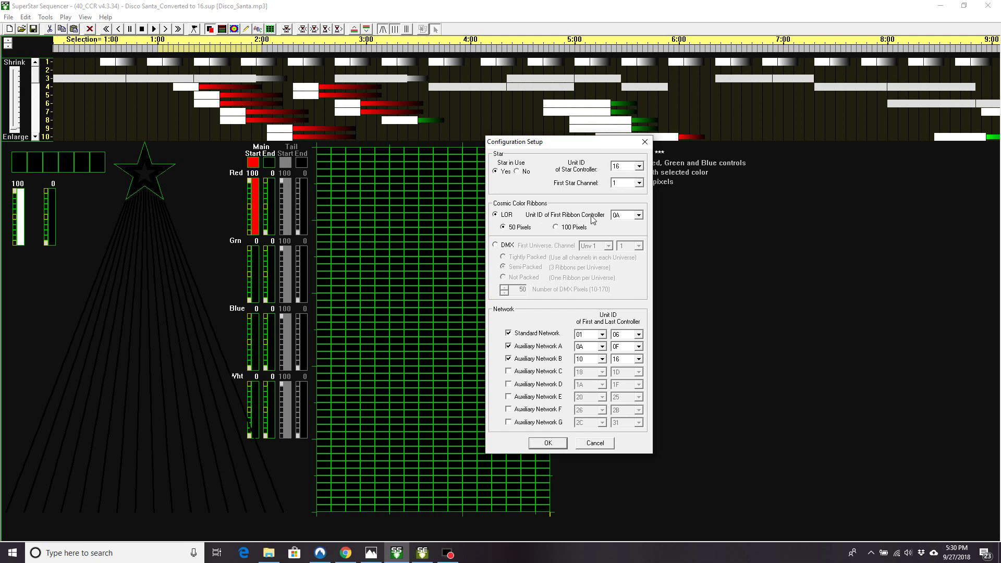
click(635, 217)
click(634, 218)
click(496, 246)
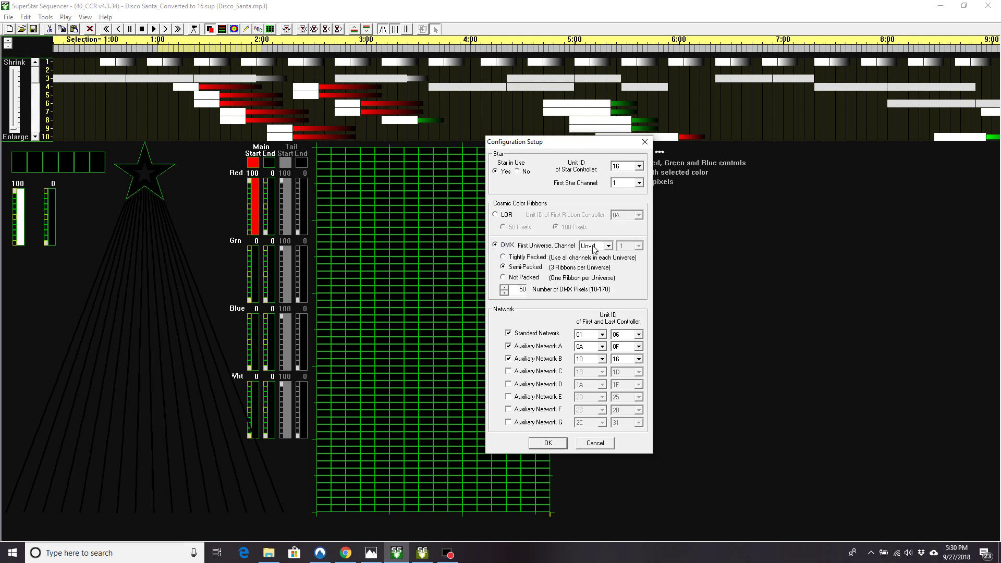
click(601, 246)
click(601, 247)
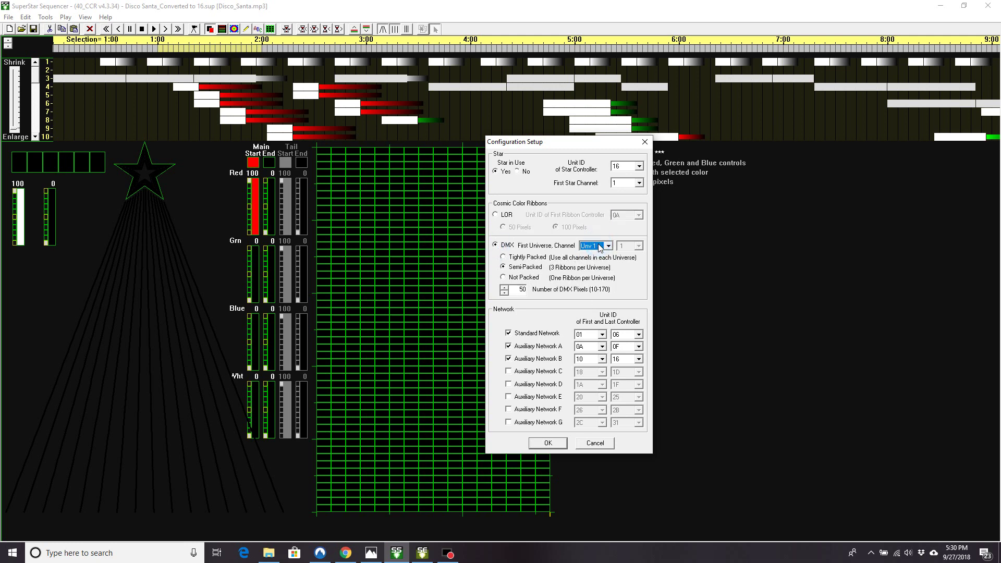
click(504, 279)
Step: Disable Auxiliary Networks A and B and make the Standard Network span controllers 01–1A
click(509, 346)
click(509, 358)
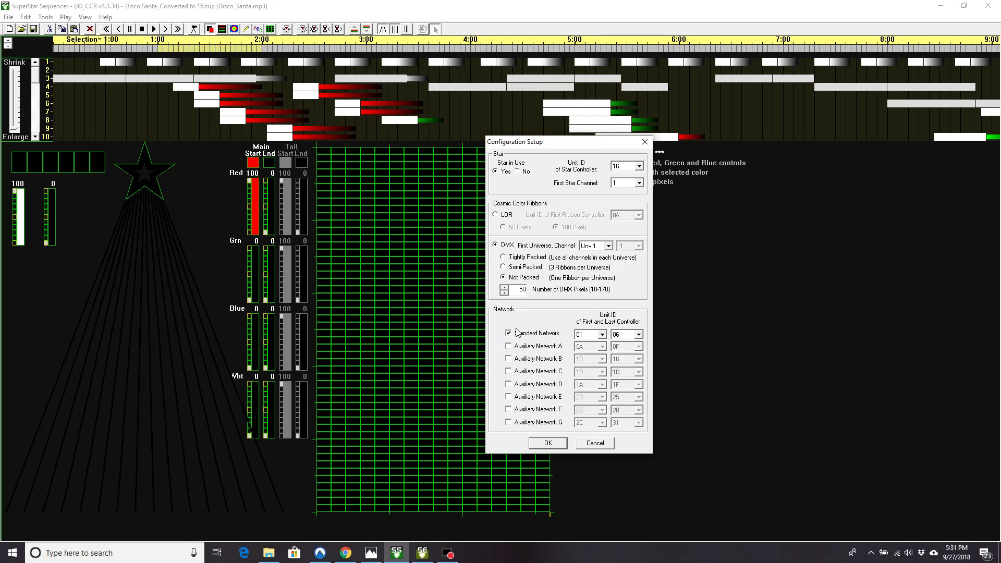
click(603, 335)
click(602, 335)
click(620, 335)
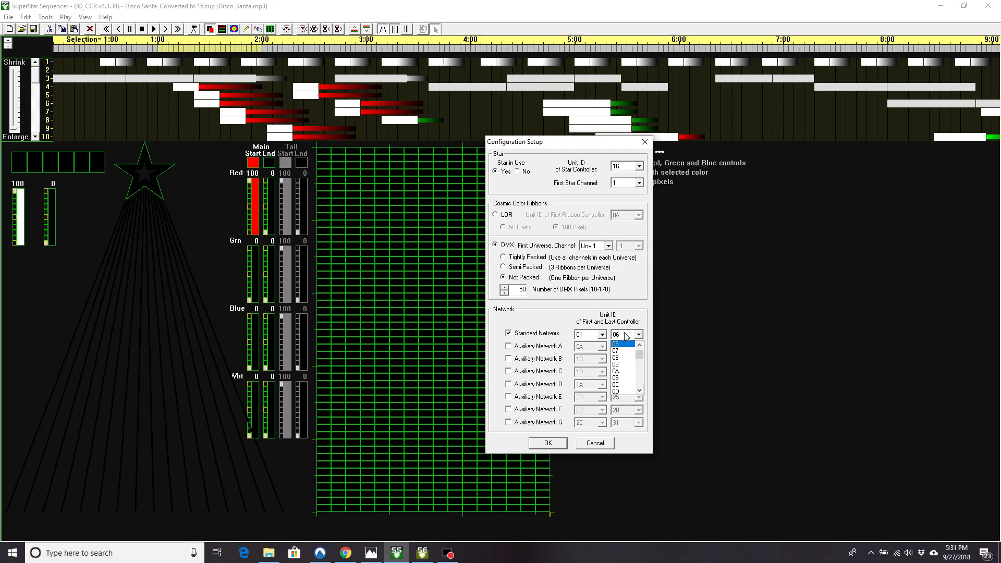
scroll(641, 367, down, 5)
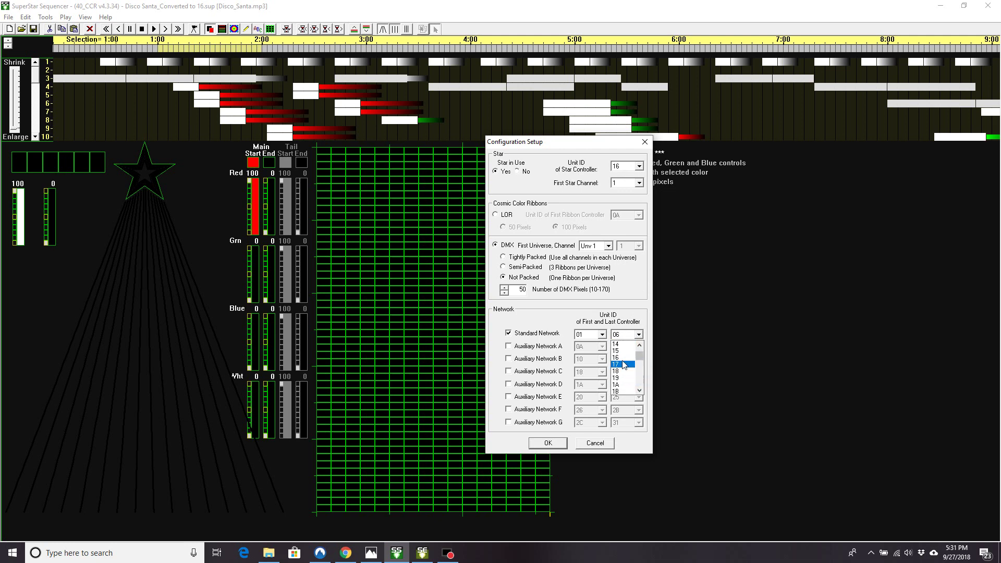
click(618, 386)
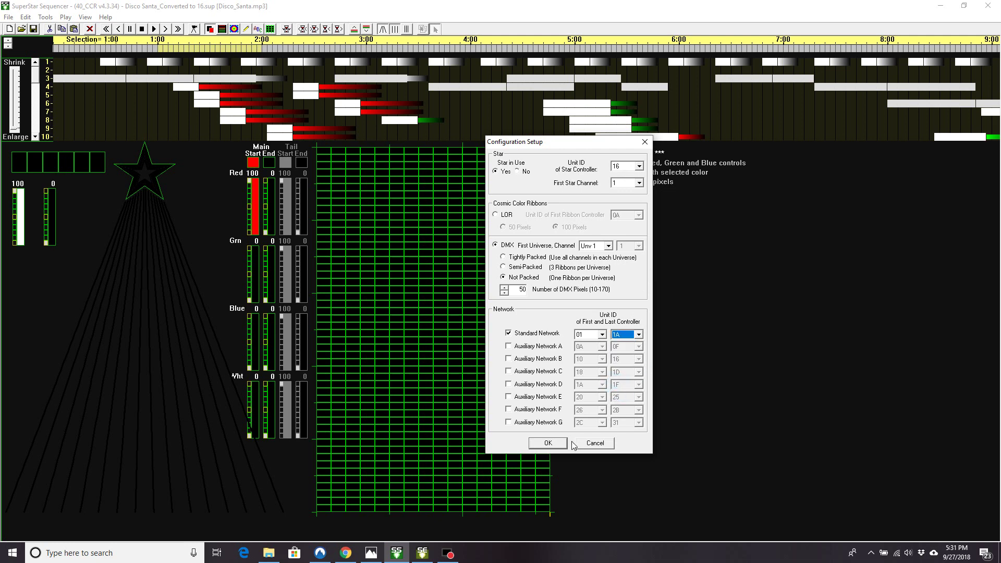
click(551, 444)
click(651, 344)
Step: Set the ribbon controller ID to 01, reselect DMX, and accept the configuration
click(495, 215)
click(495, 245)
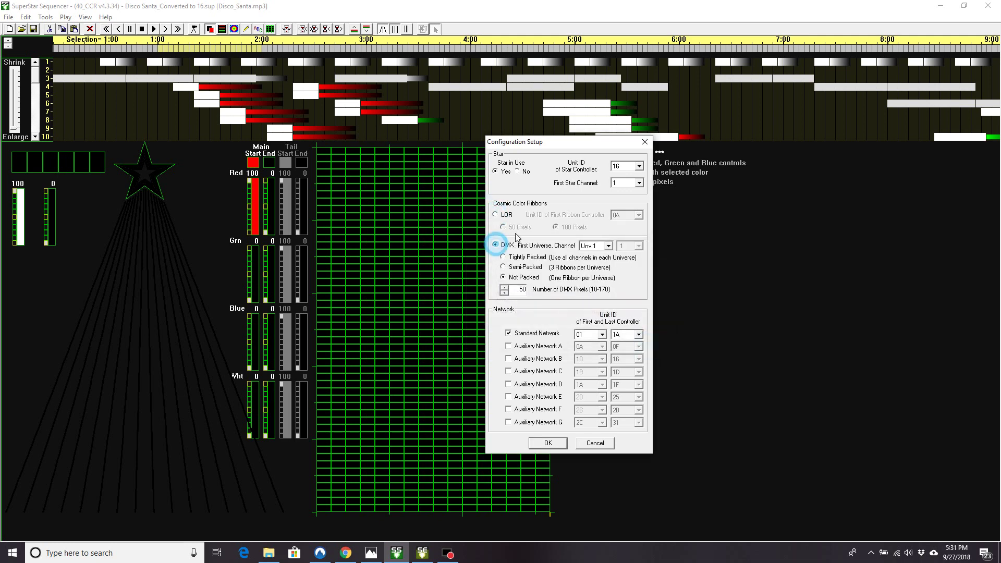
click(496, 214)
click(639, 214)
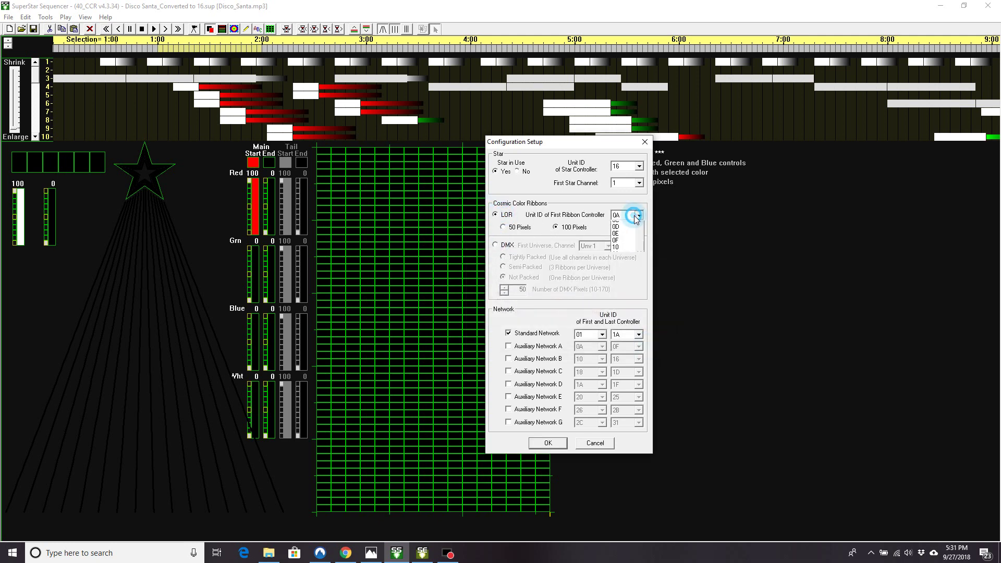
drag(644, 236, 639, 229)
click(621, 231)
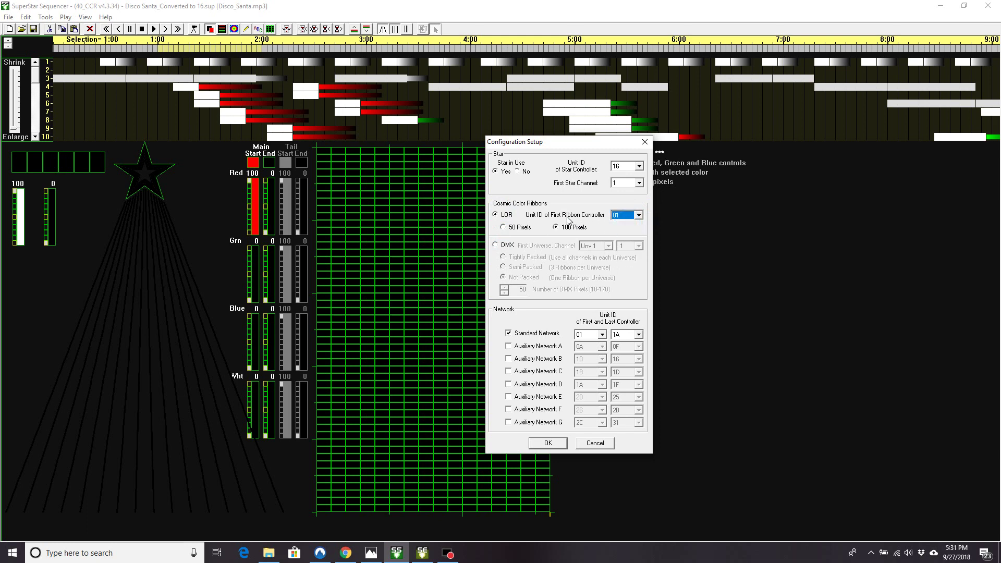
click(504, 244)
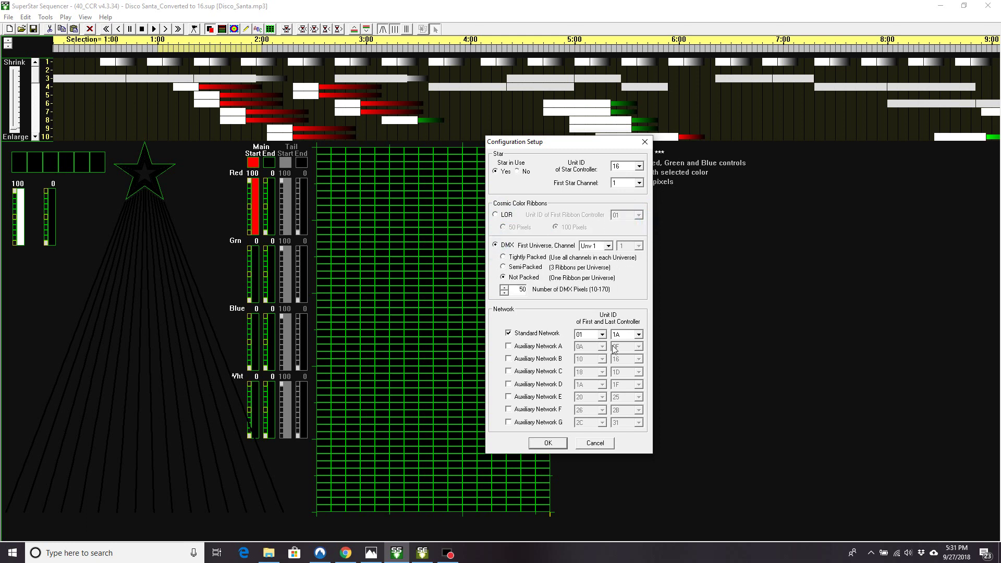
click(554, 445)
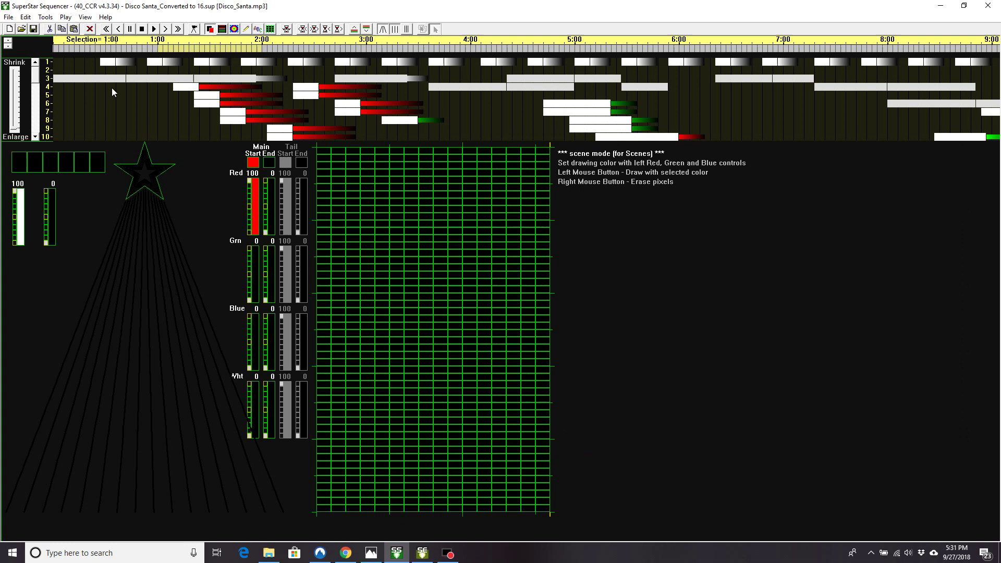
Step: Start a legacy Sequence Editor export without Cosmic Color macro channels, then cancel the save
click(9, 16)
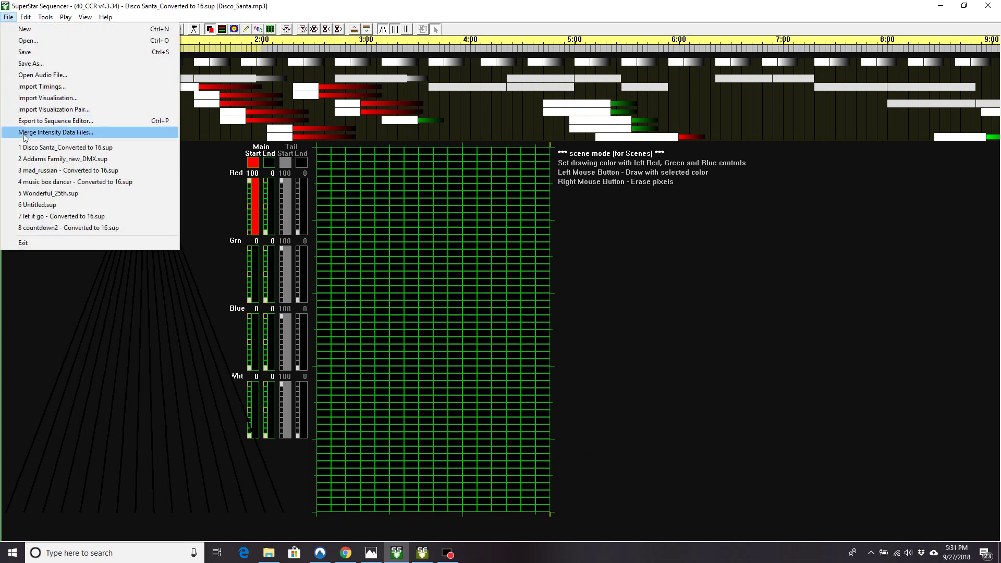
click(54, 122)
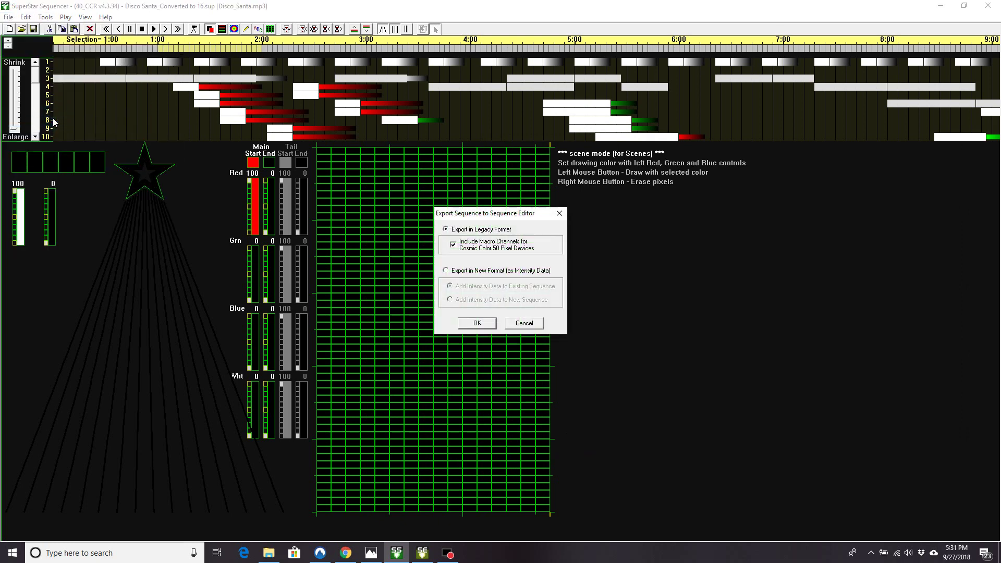
click(453, 245)
click(483, 326)
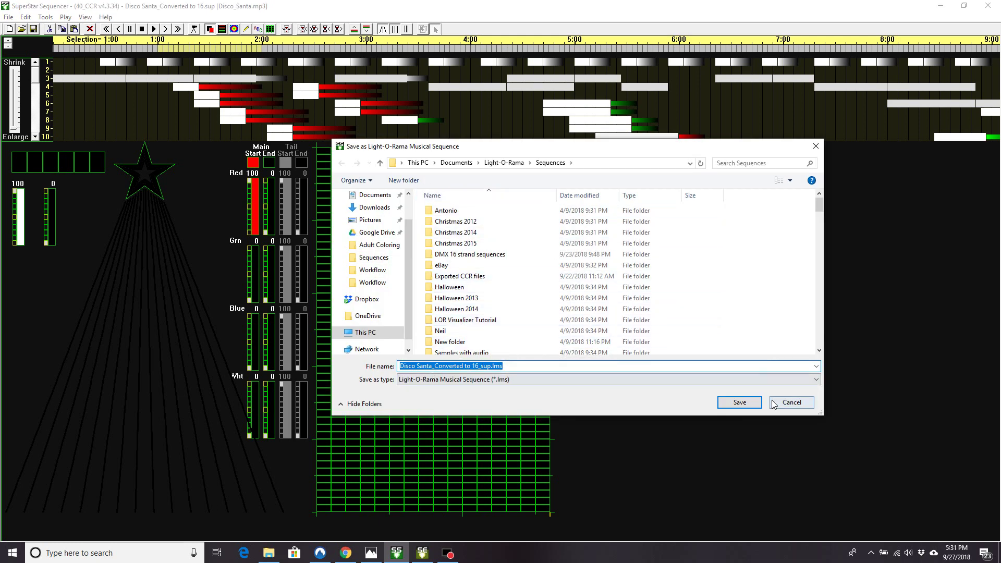
click(792, 402)
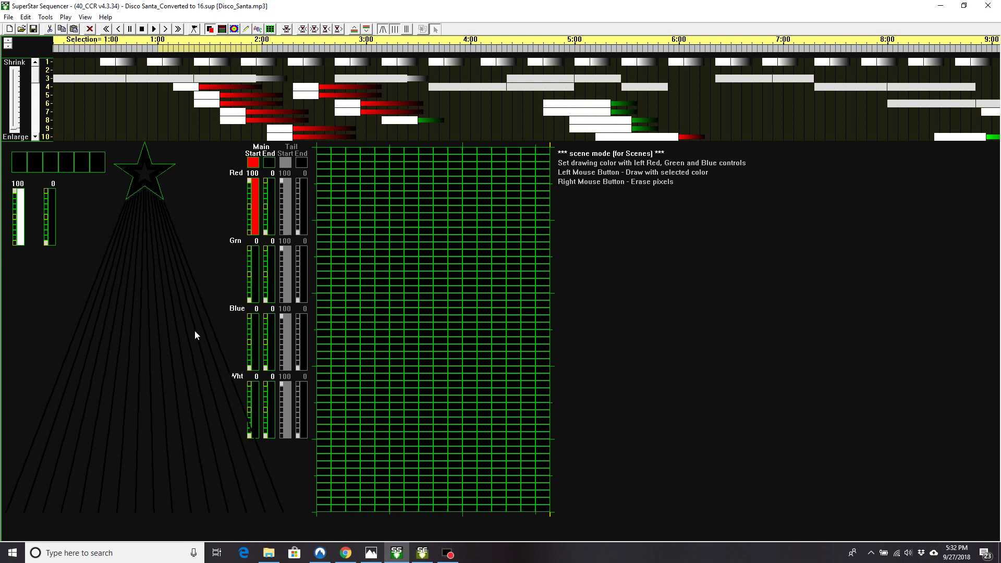
Step: Create a new musical sequence in Sequence Editor using Xmas Audio\Disco_Santa.mp3
click(423, 552)
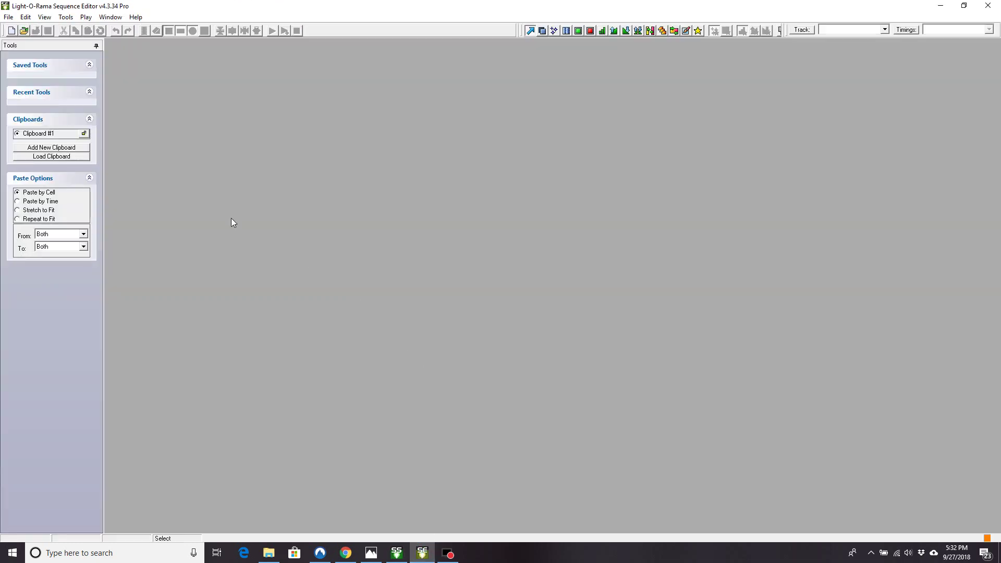
click(11, 31)
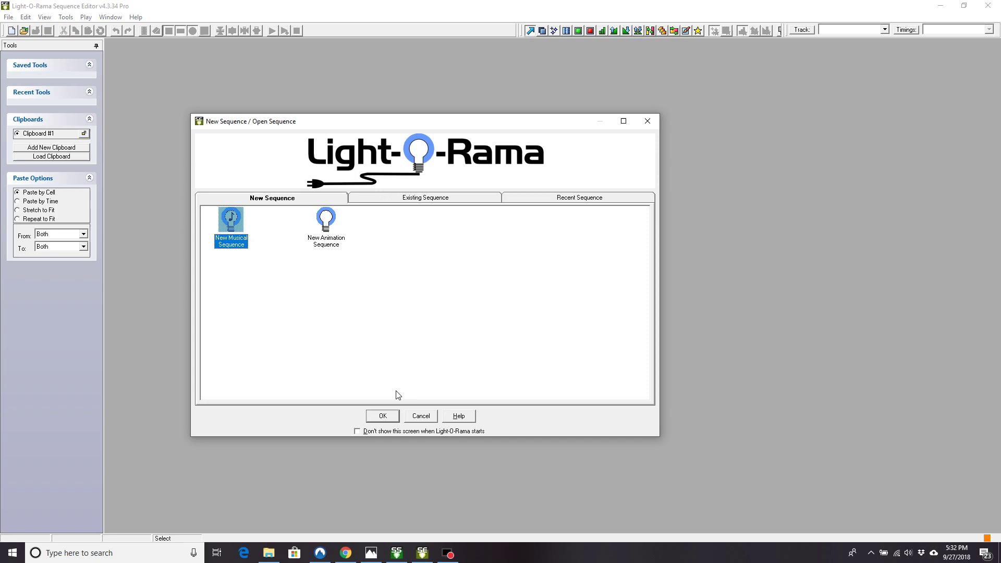
click(383, 416)
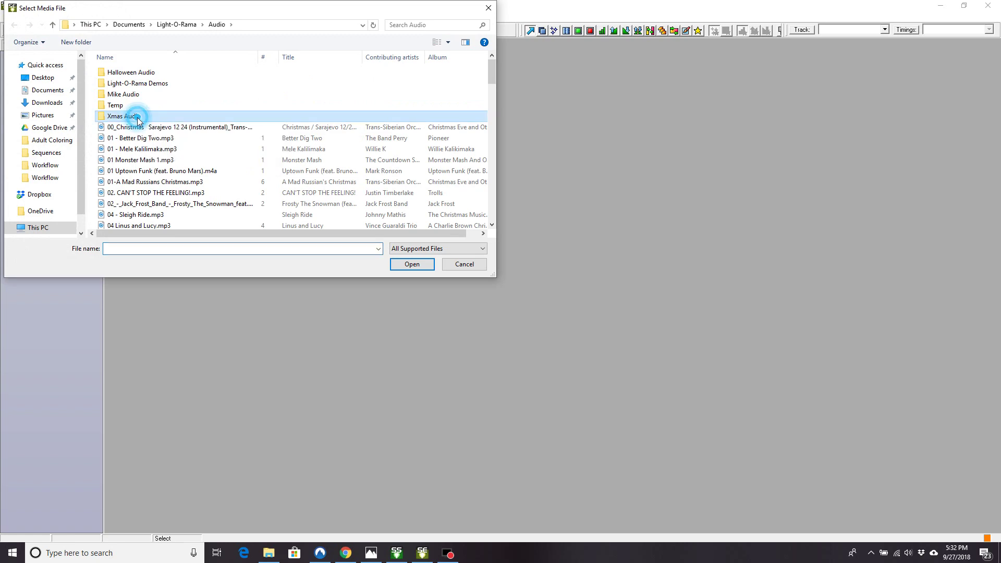
double_click(136, 117)
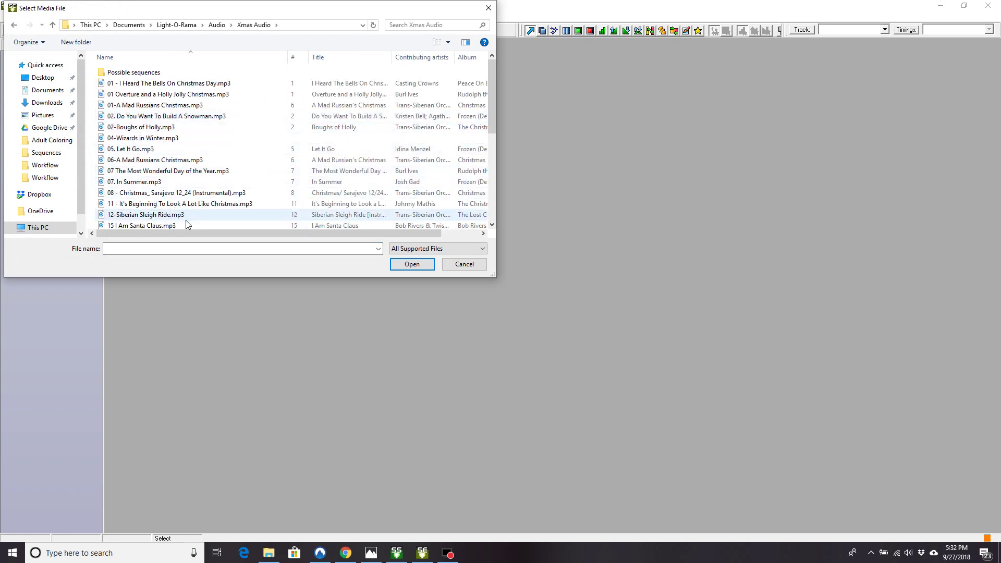
scroll(197, 203, down, 4)
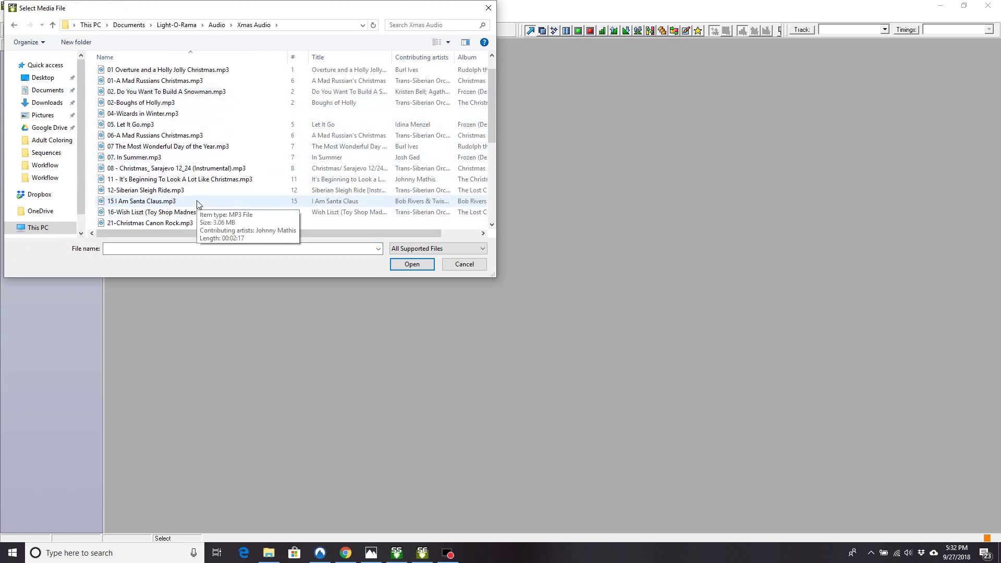
click(146, 168)
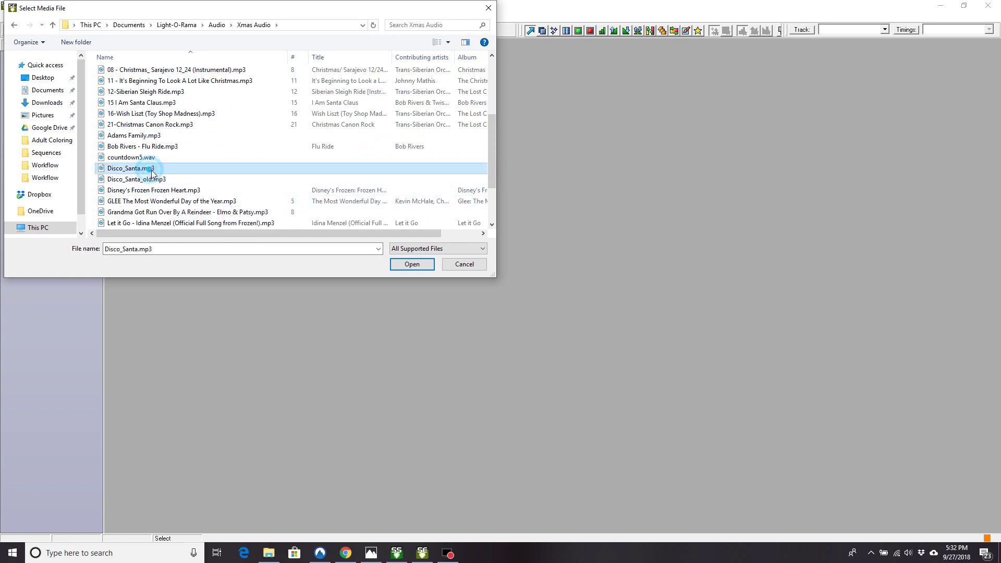
click(409, 262)
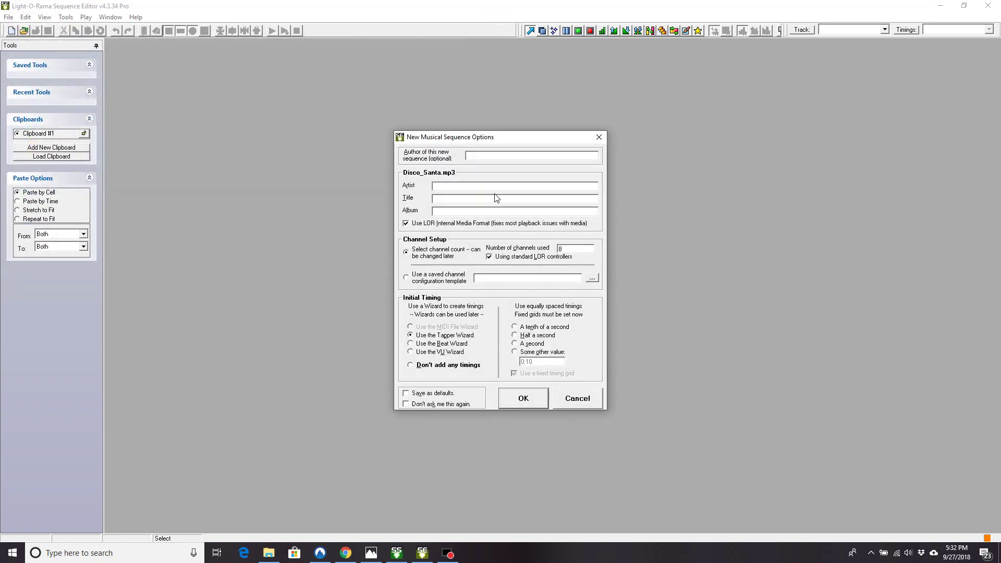
Step: Keep 8 channels and set a fixed 0.05-second timing interval for the new sequence
click(476, 156)
click(566, 250)
double_click(572, 251)
click(571, 248)
click(515, 352)
double_click(528, 361)
text(05)
click(525, 398)
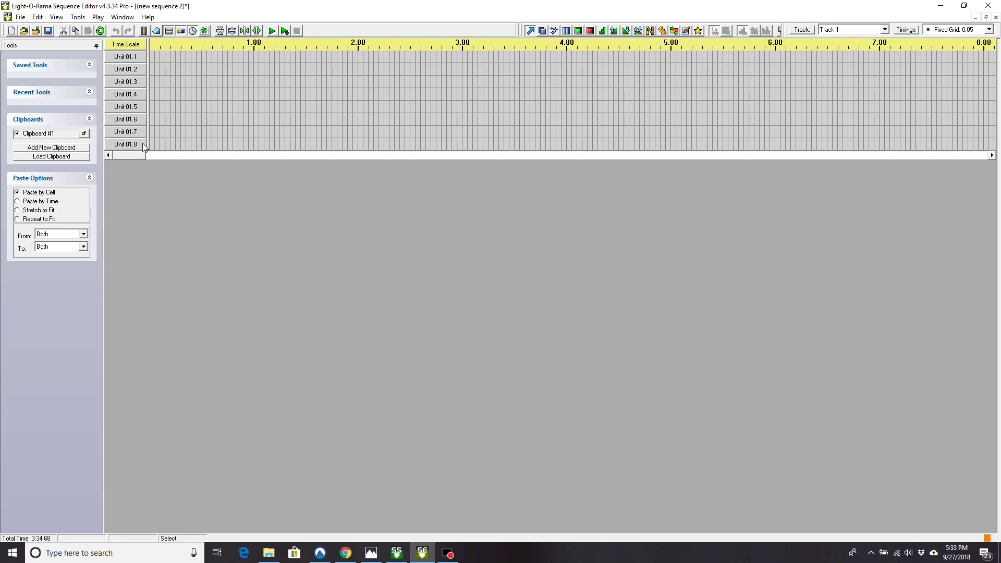
Step: Set Unit 01.1's device type to Sequence, linked to Exported CCR files\Disco Santa_sup_DMX.lms
double_click(129, 56)
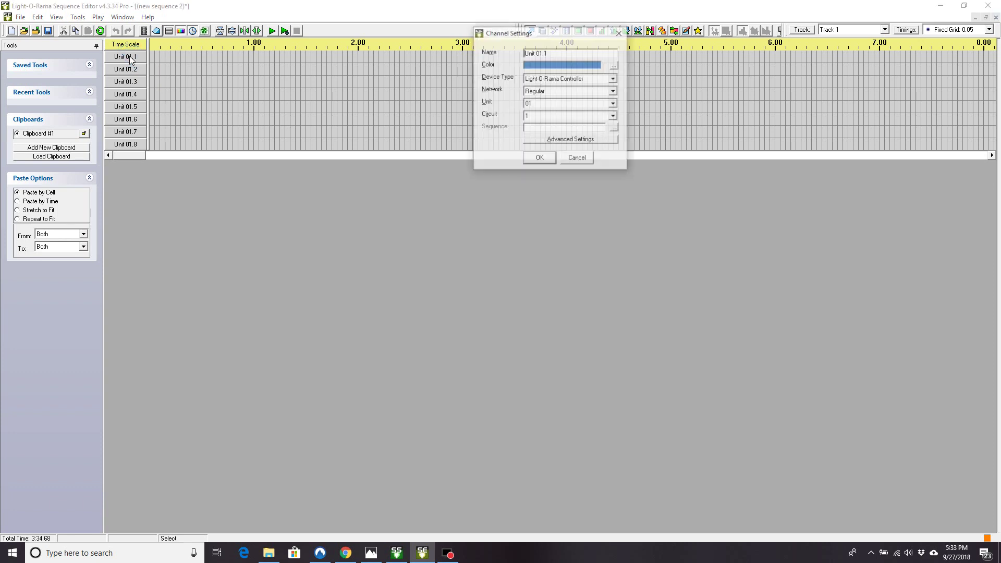
drag(561, 29, 524, 168)
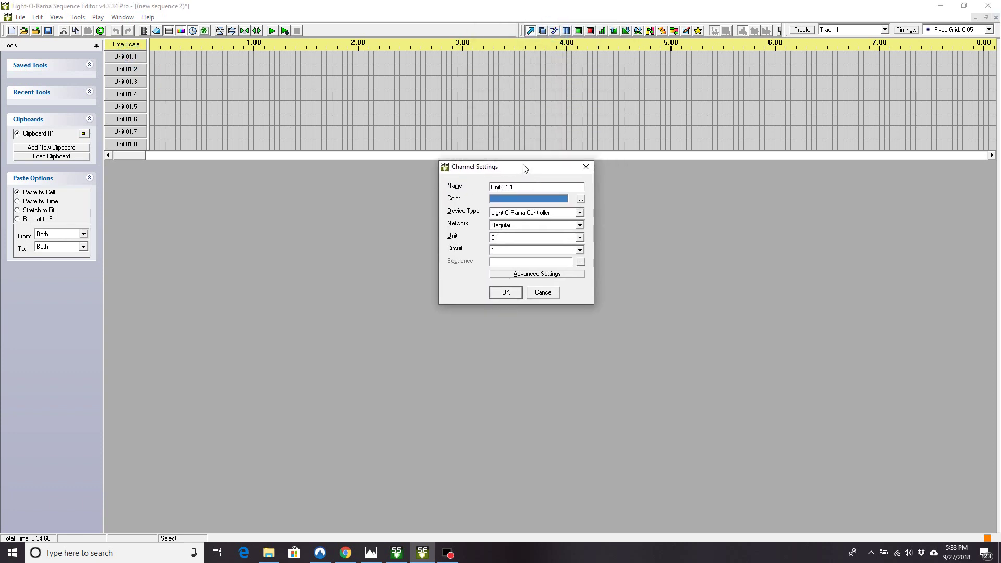
click(466, 214)
click(579, 212)
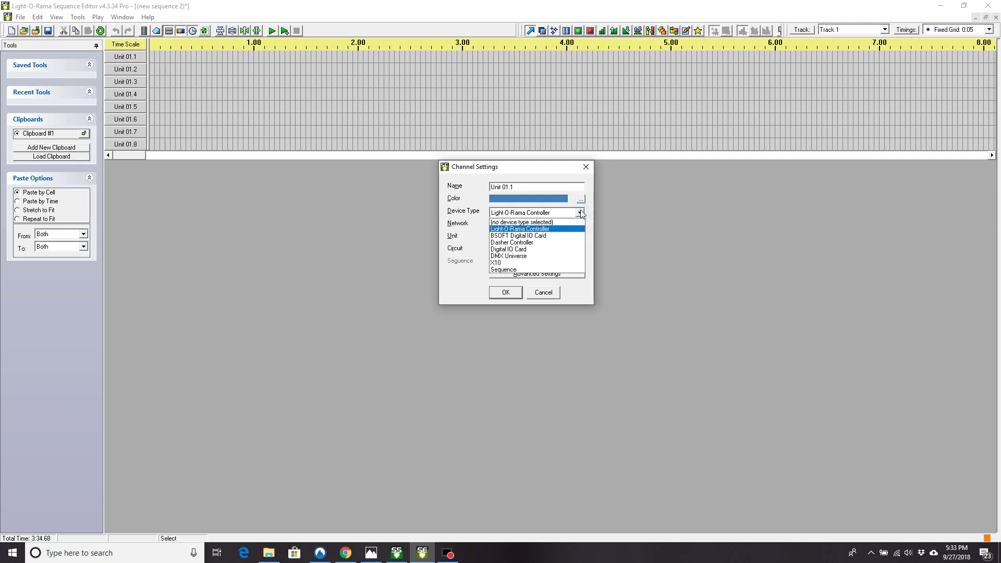
click(511, 270)
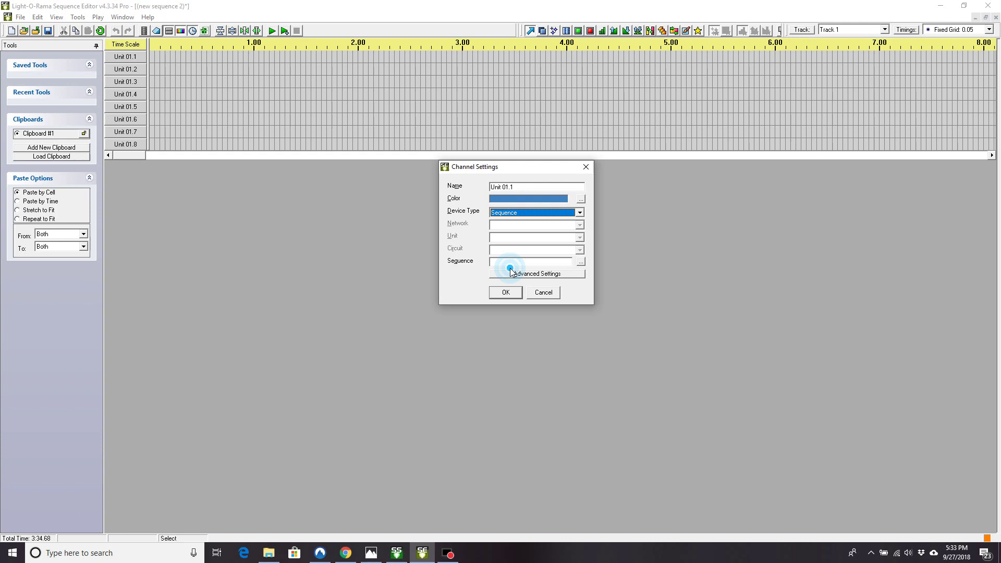
click(581, 264)
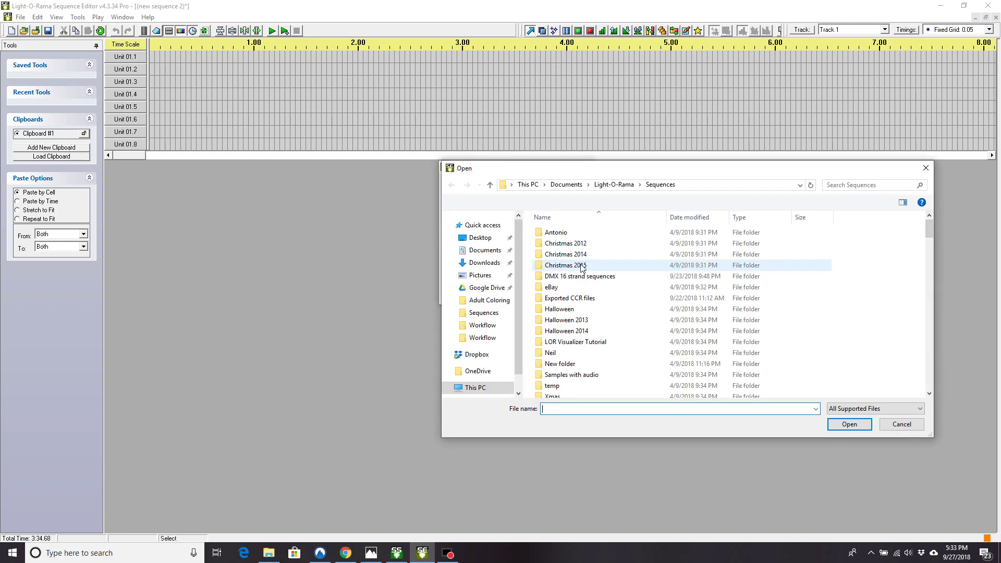
double_click(534, 299)
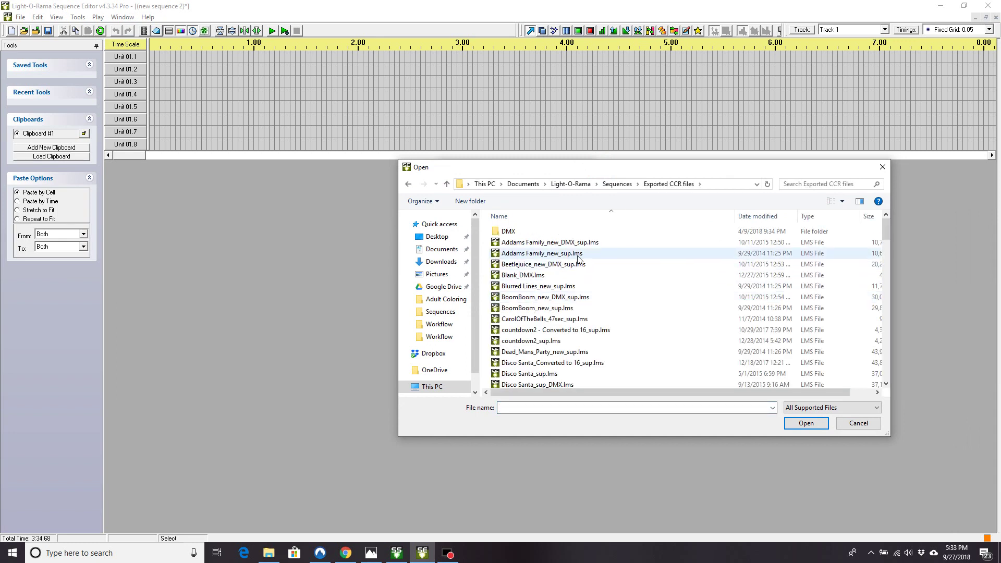
scroll(577, 307, down, 2)
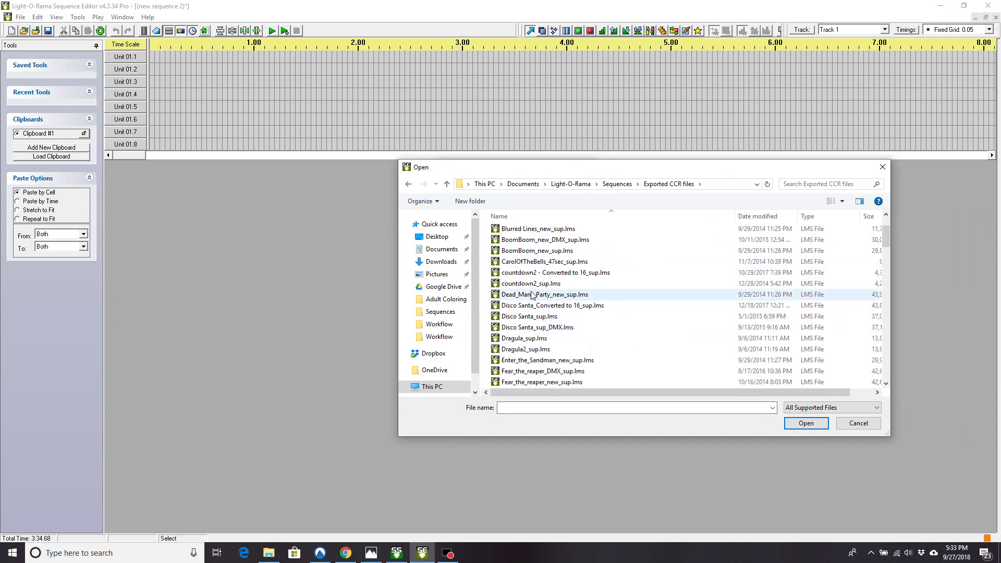
click(534, 328)
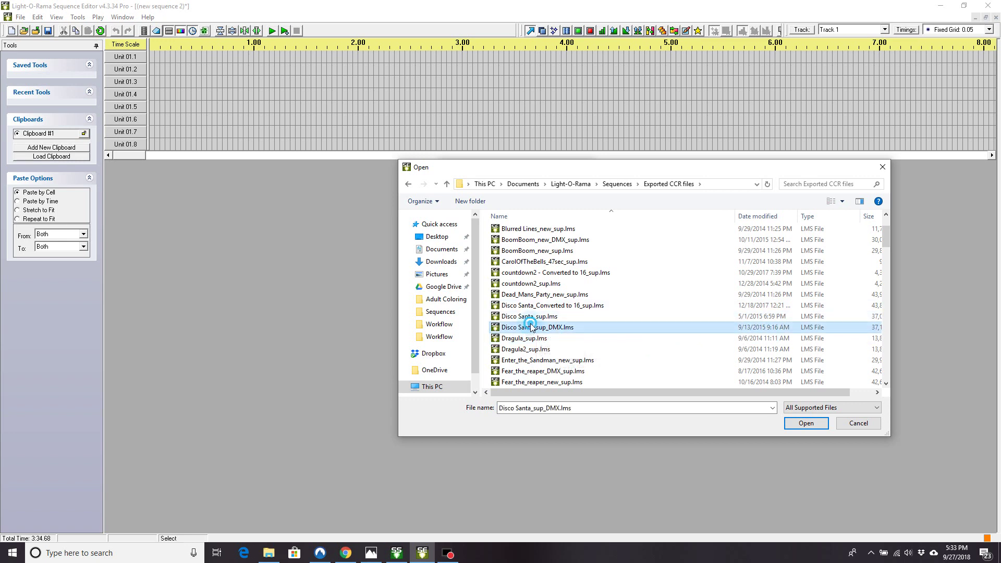
click(802, 423)
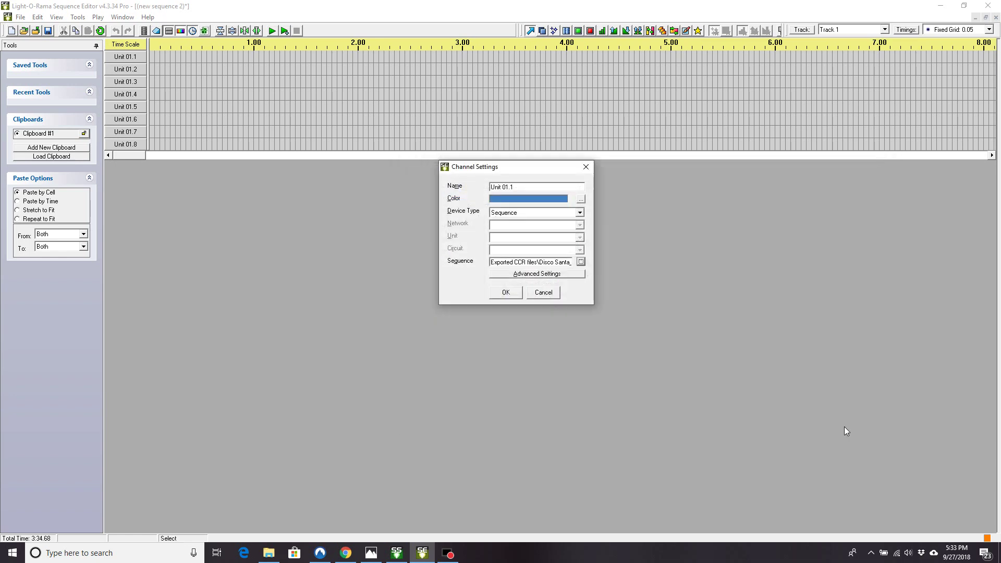
Step: Confirm Unit 01.1's channel settings and turn the channel On across its entire row
click(518, 295)
click(513, 293)
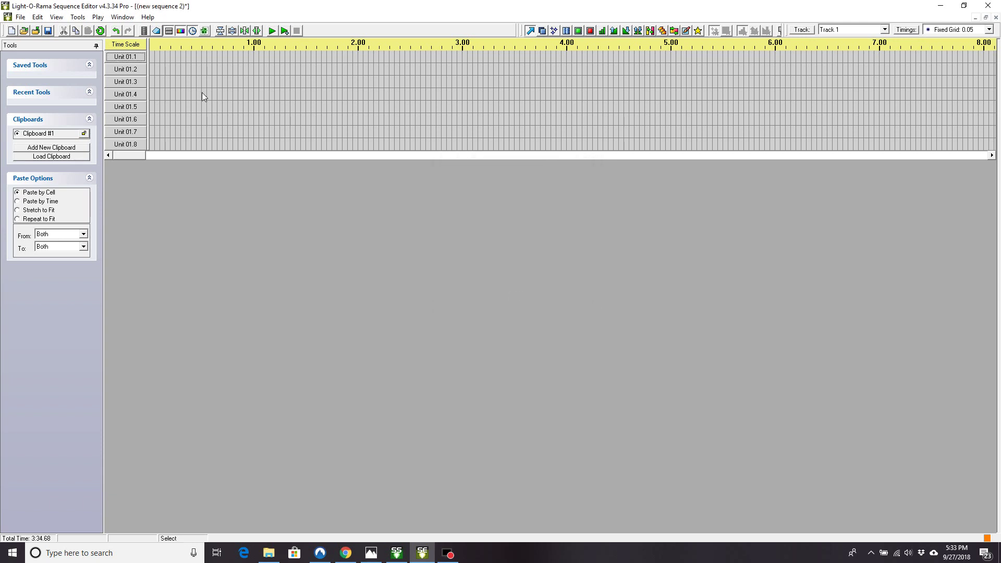
click(153, 57)
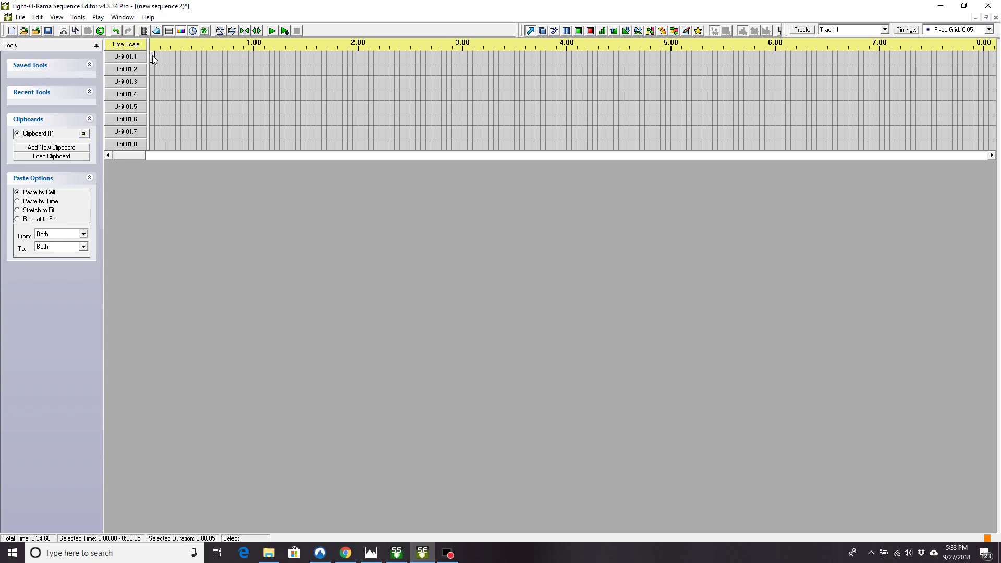
right_click(155, 55)
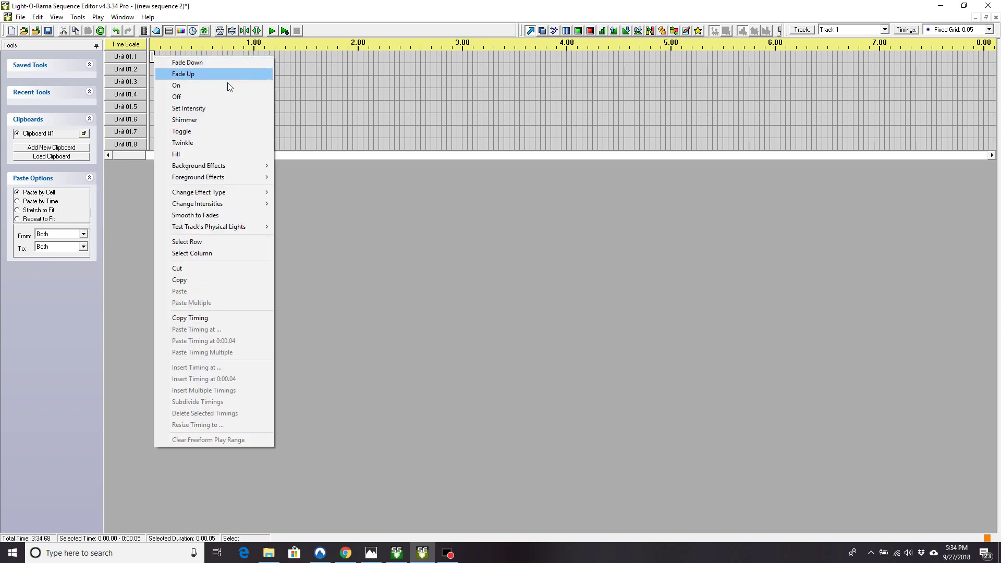
click(223, 242)
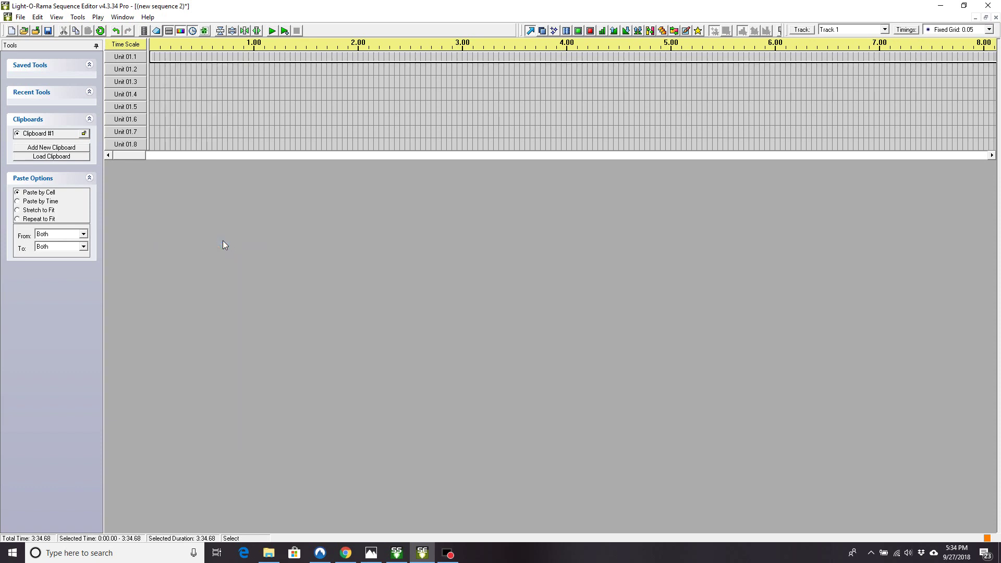
right_click(249, 54)
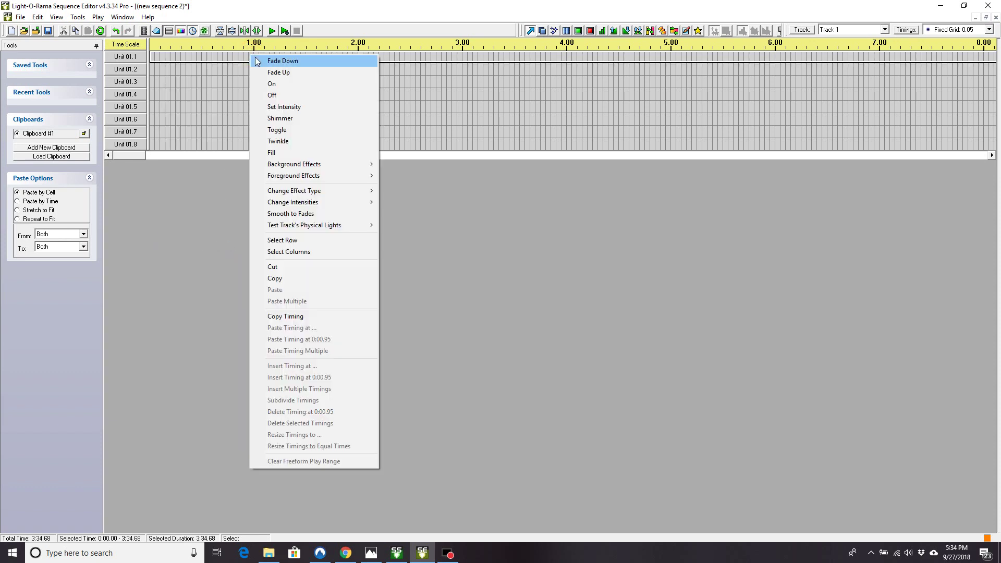
click(279, 83)
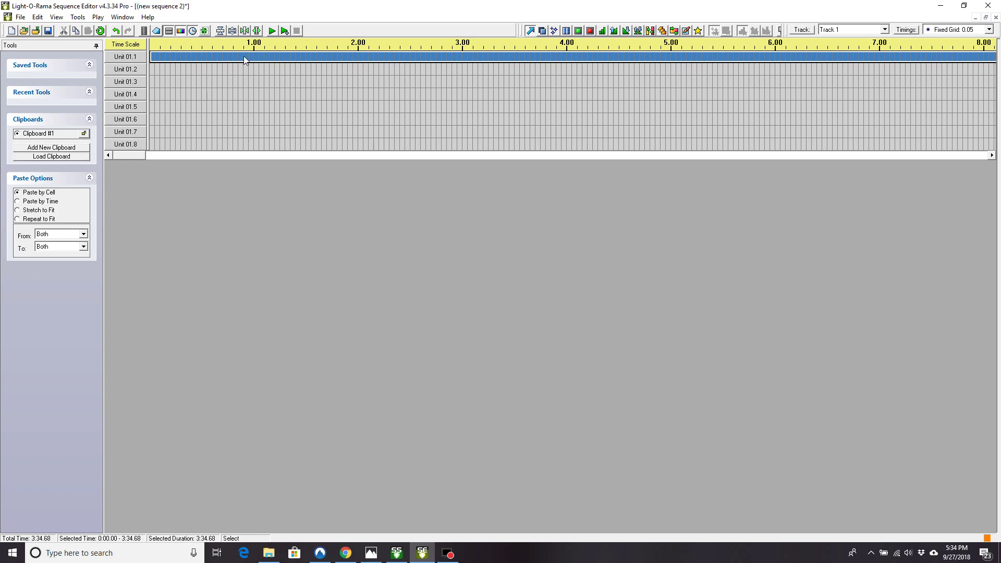
double_click(132, 57)
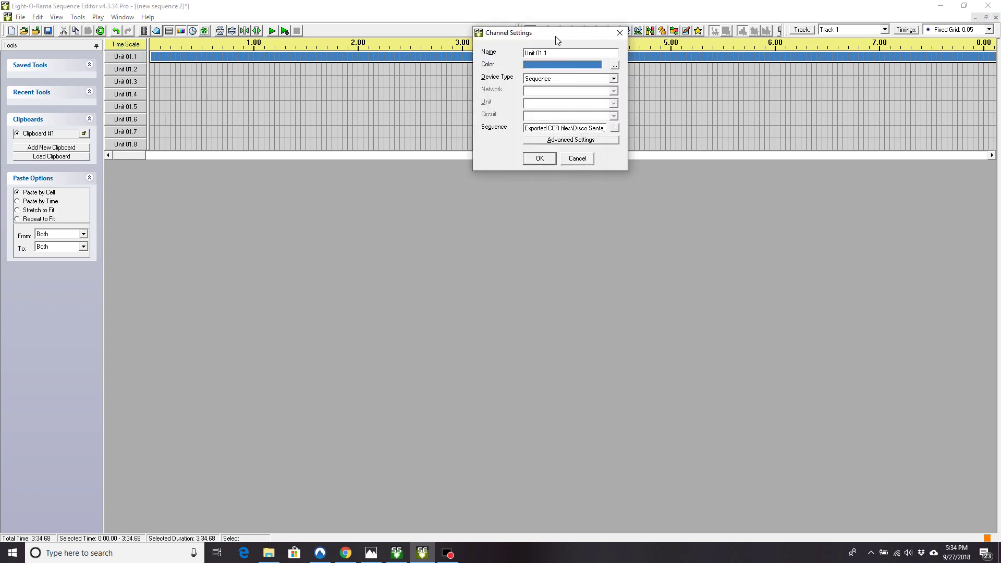
drag(557, 40, 498, 159)
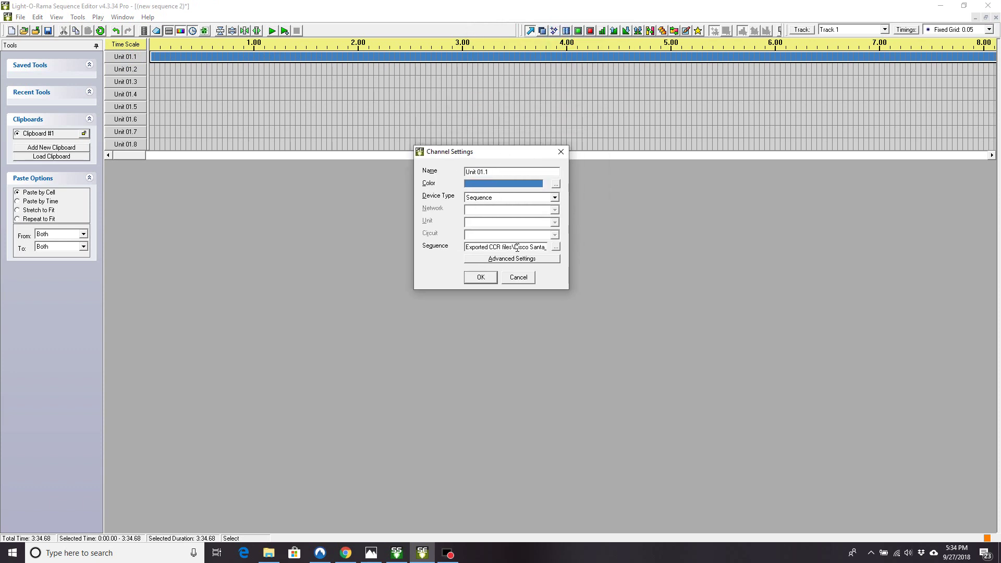
drag(505, 248, 450, 247)
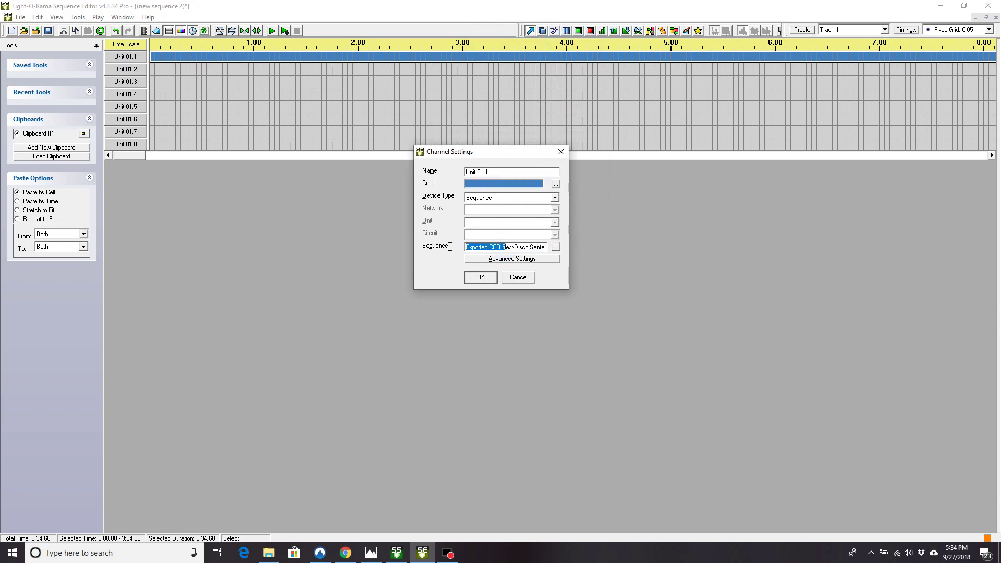
click(518, 278)
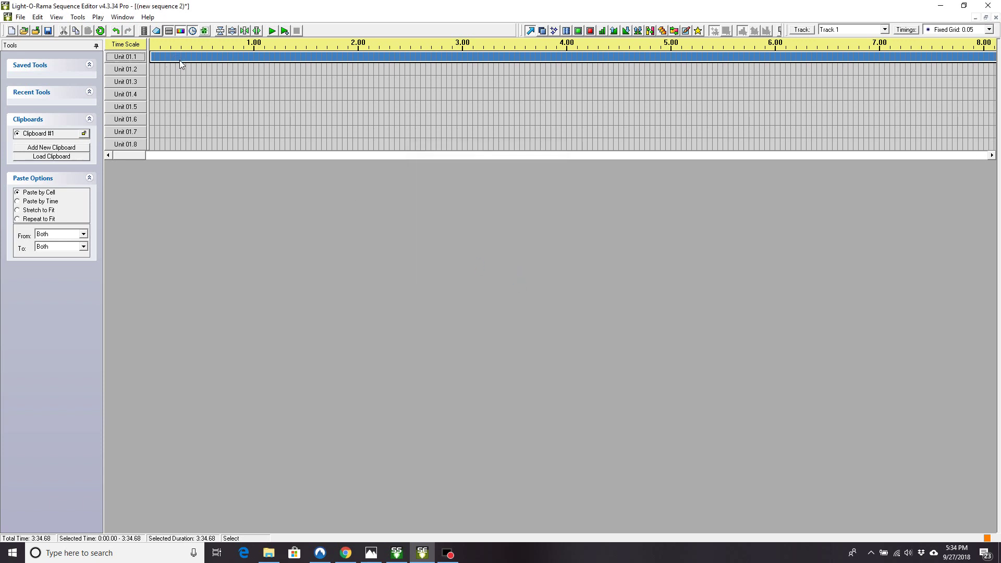
mouse_move(133, 69)
mouse_down()
mouse_move(130, 144)
mouse_move(136, 73)
mouse_up()
double_click(137, 73)
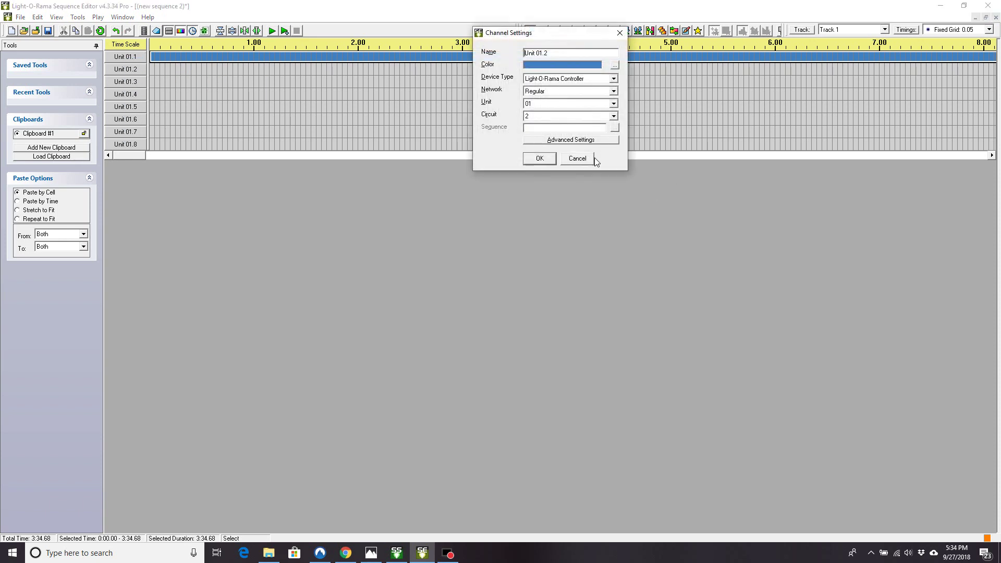
click(576, 157)
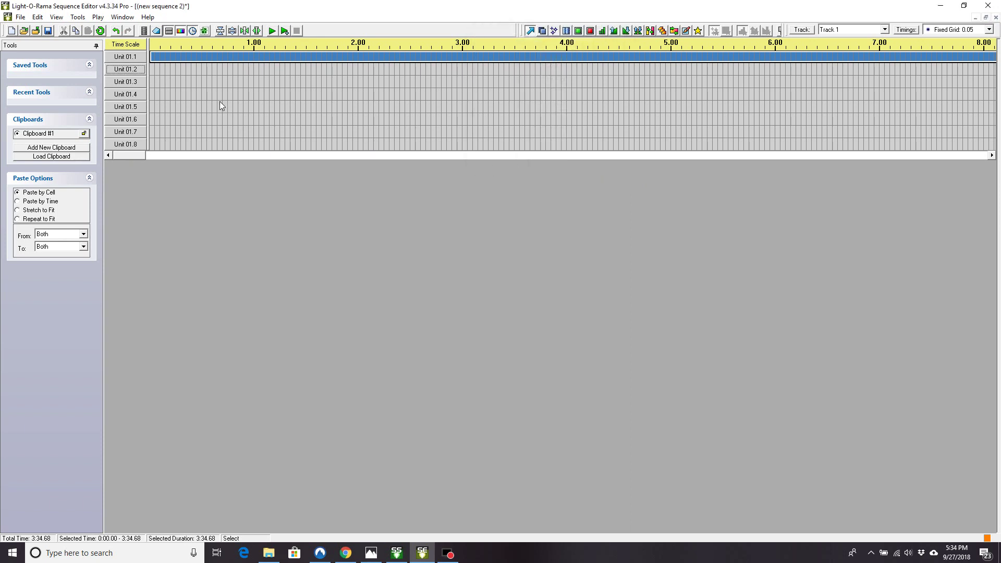
Step: Use the Turn On tool to add 0.25-second on blocks in Units 01.5, 01.6 and 01.4
drag(209, 106, 302, 96)
click(578, 30)
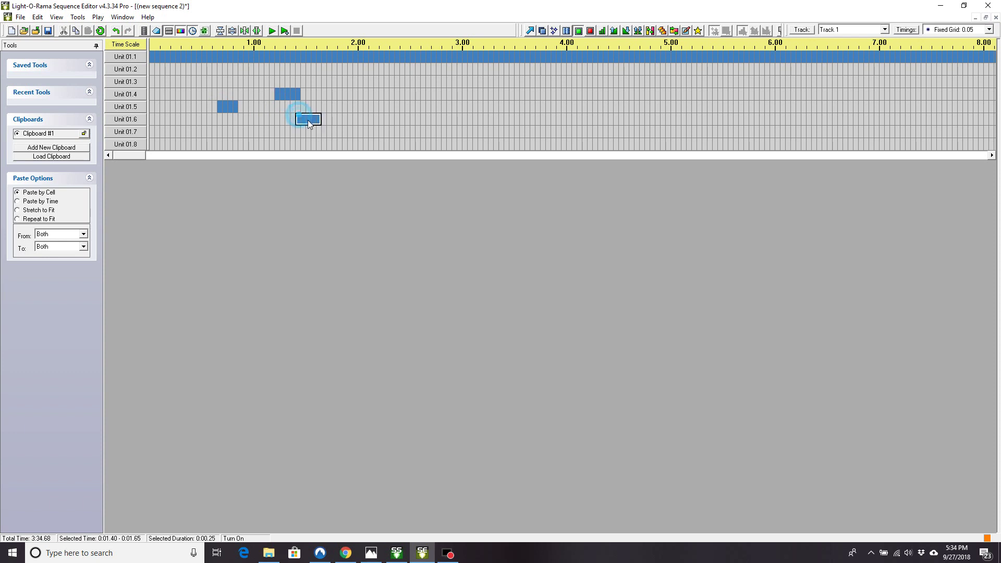
drag(416, 119, 436, 119)
drag(494, 93, 520, 94)
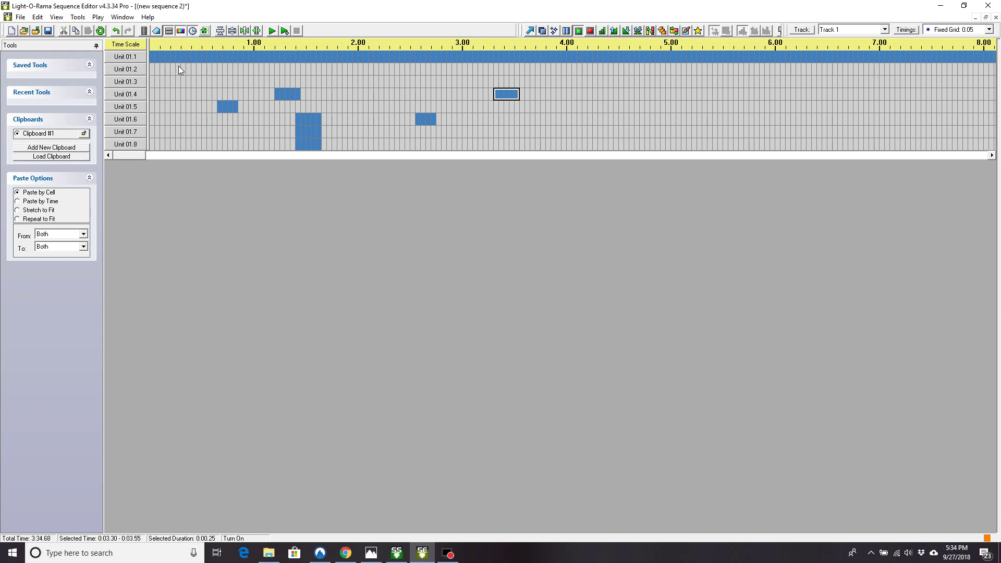
double_click(130, 69)
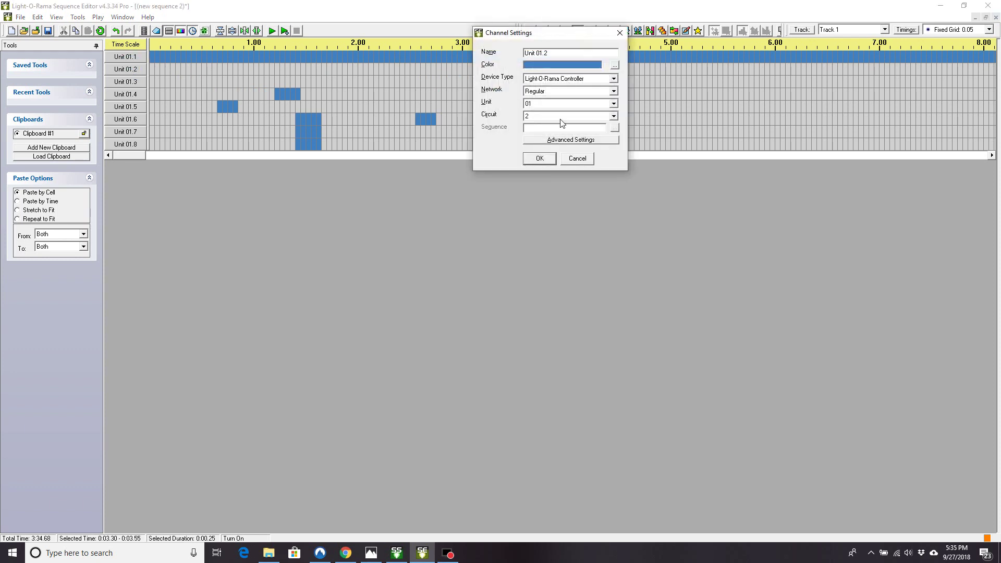
click(574, 159)
click(133, 58)
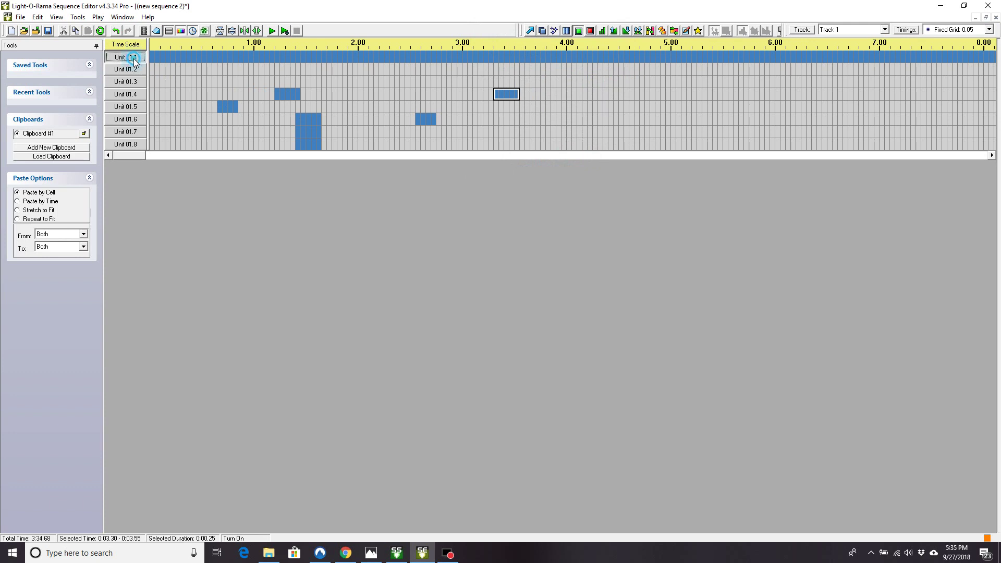
double_click(134, 58)
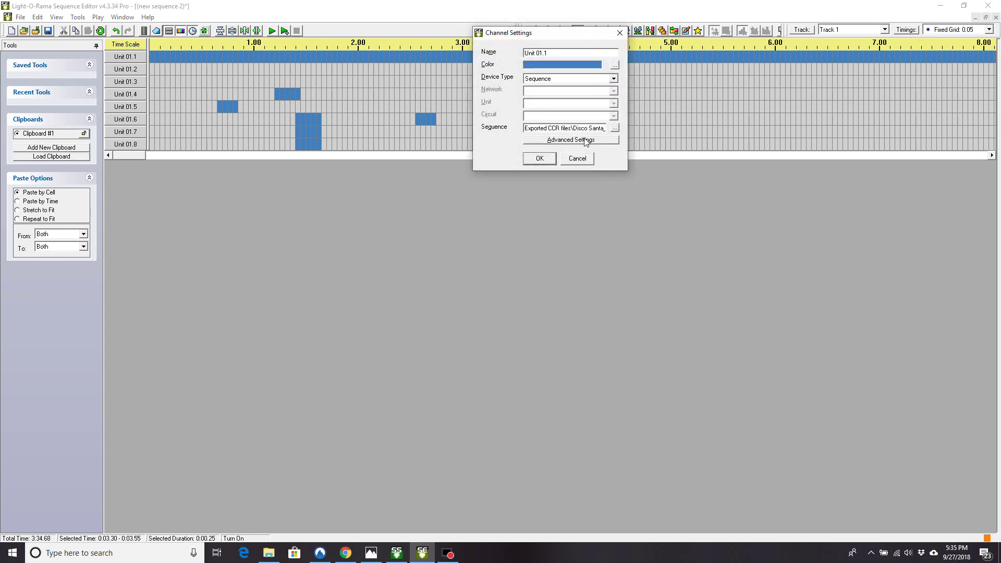
click(577, 158)
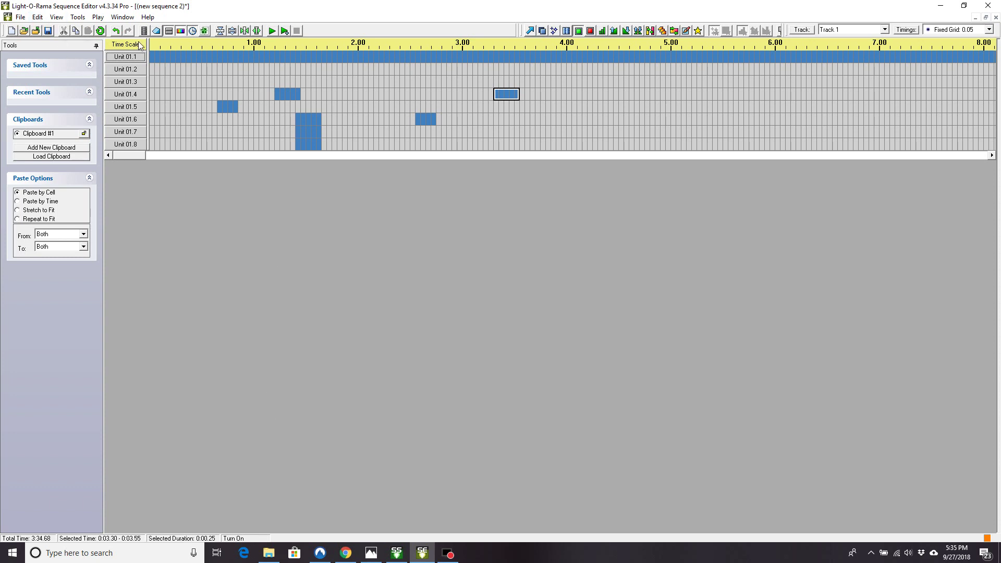
click(102, 17)
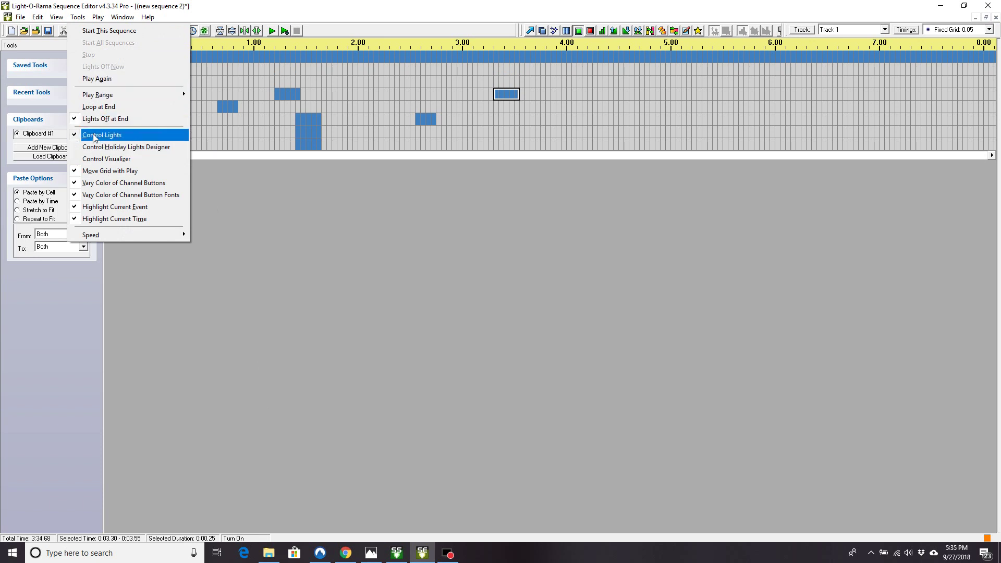
click(270, 278)
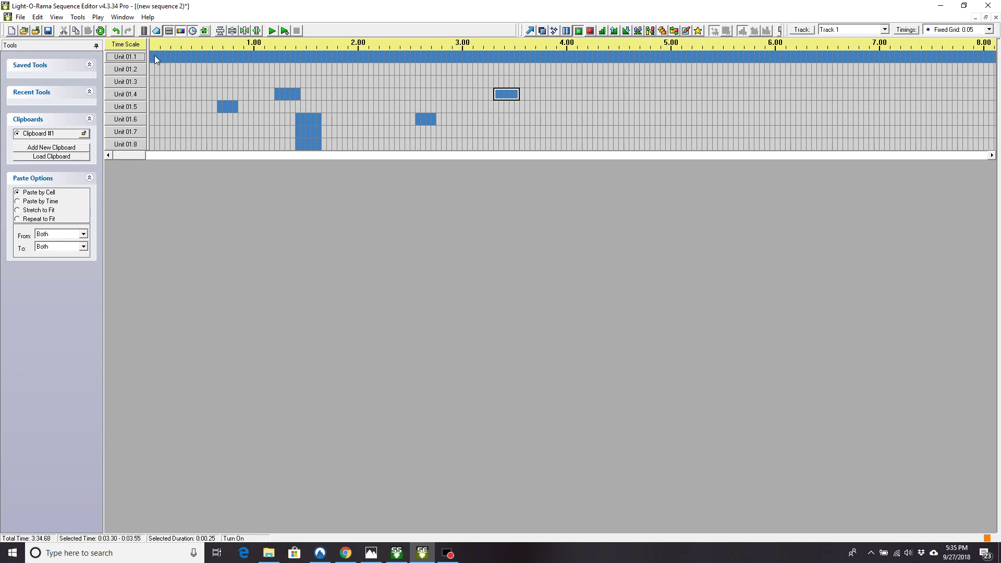
Step: Turn Off everything in Units 01.3–01.8 between 0.45 and 4.40 seconds
mouse_move(155, 56)
drag(198, 76, 607, 150)
right_click(545, 128)
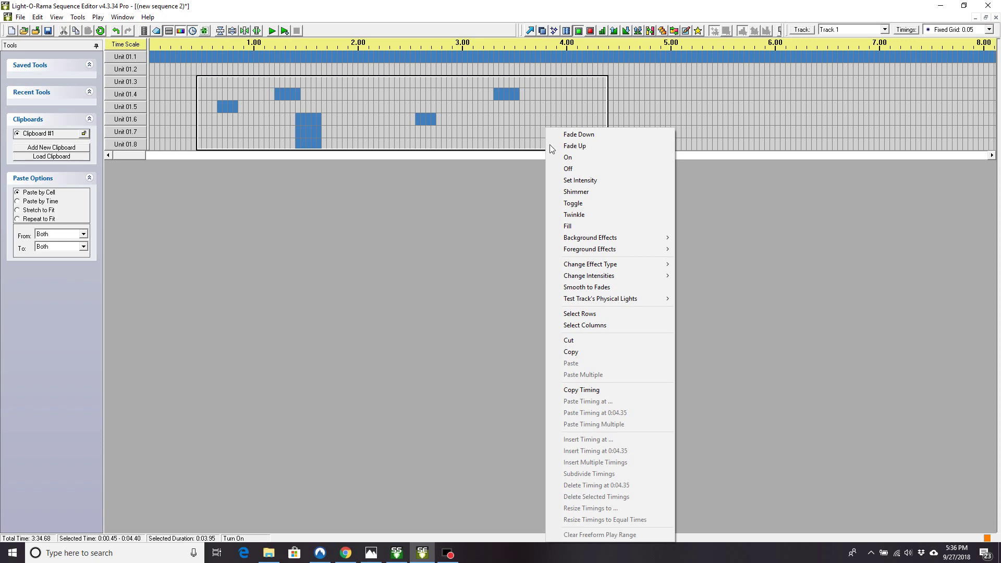
click(598, 170)
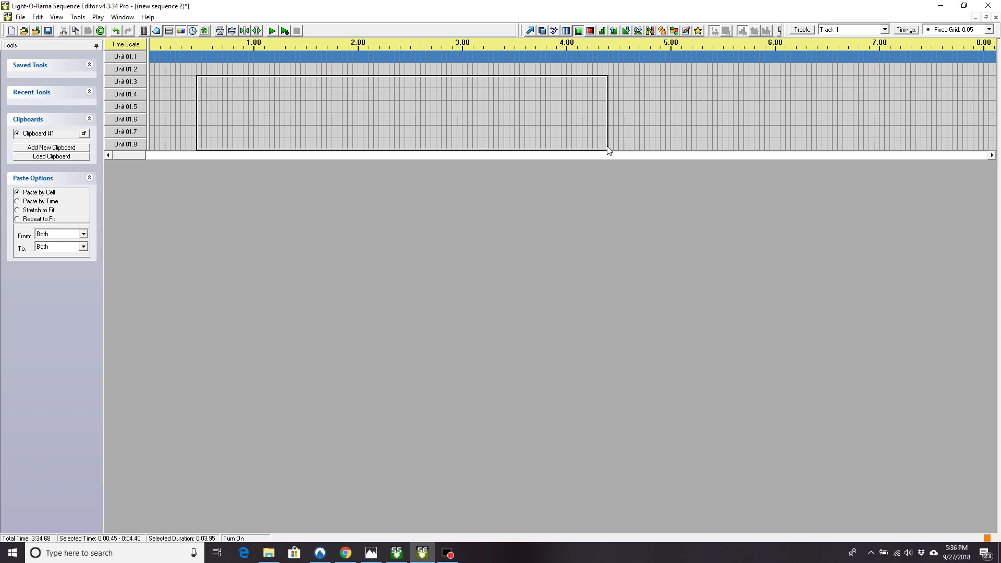
Step: Return to SuperStar's Disco Santa sequence, check the ribbon unit ID and DMX settings, then close Configuration unsaved
click(396, 552)
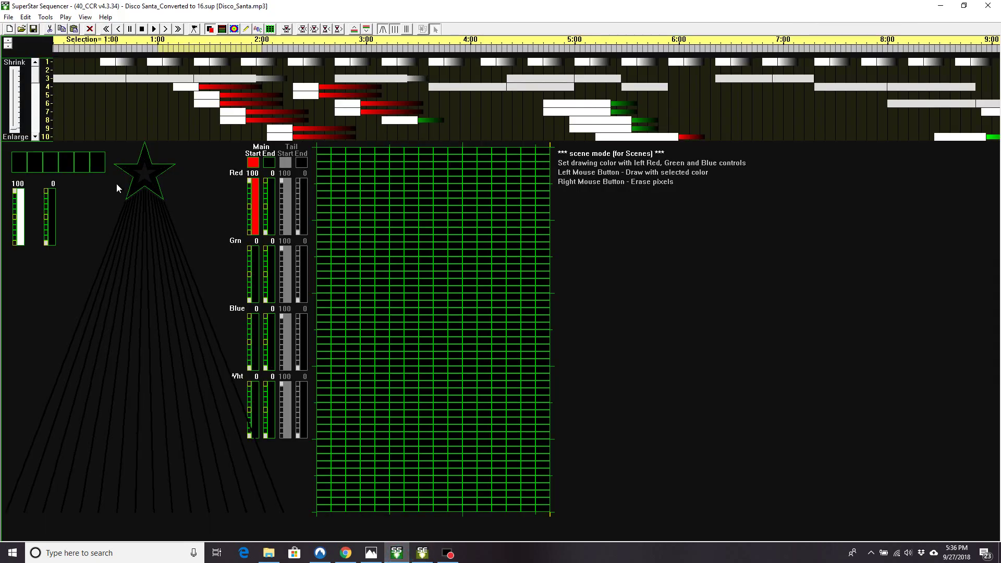
click(49, 20)
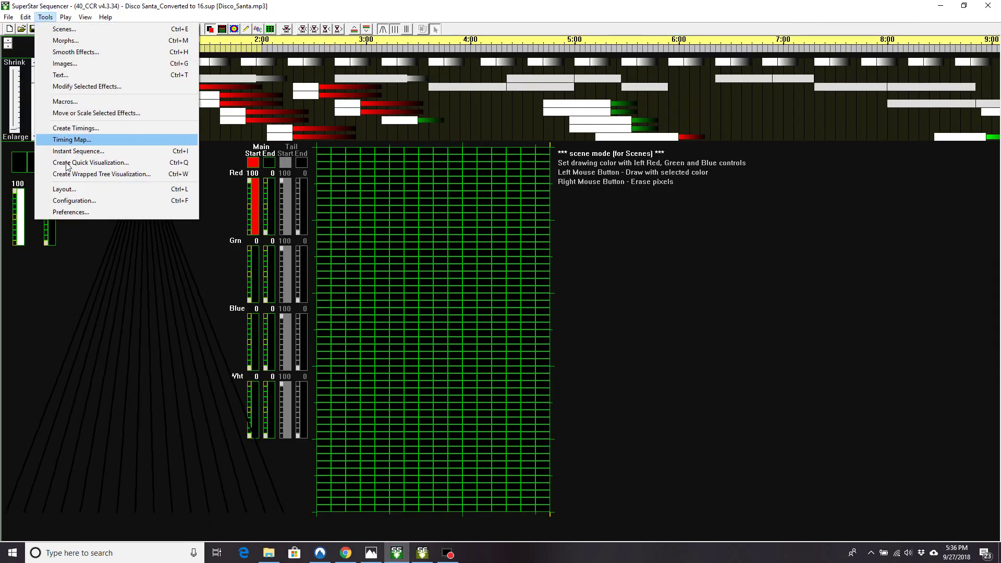
click(77, 202)
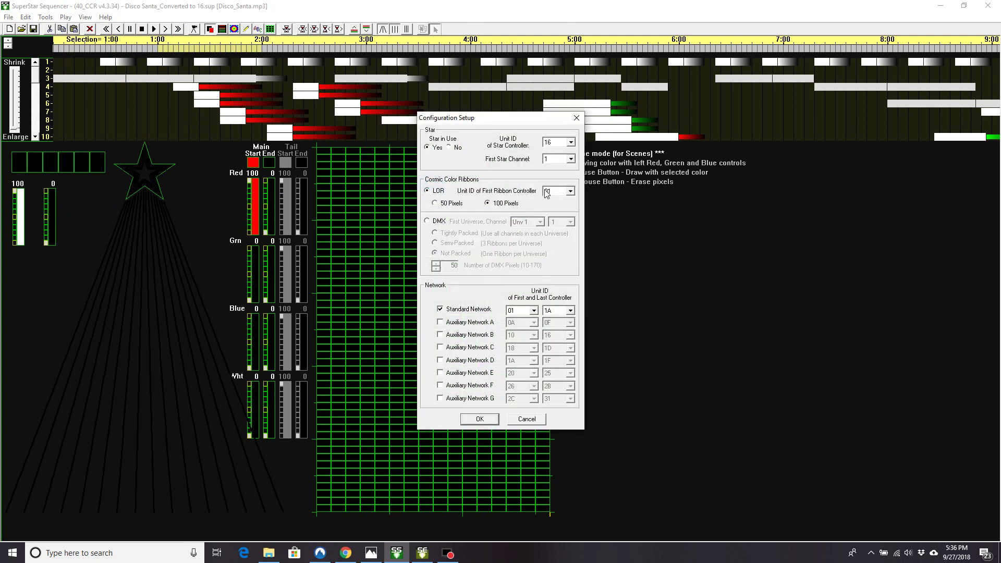
click(570, 191)
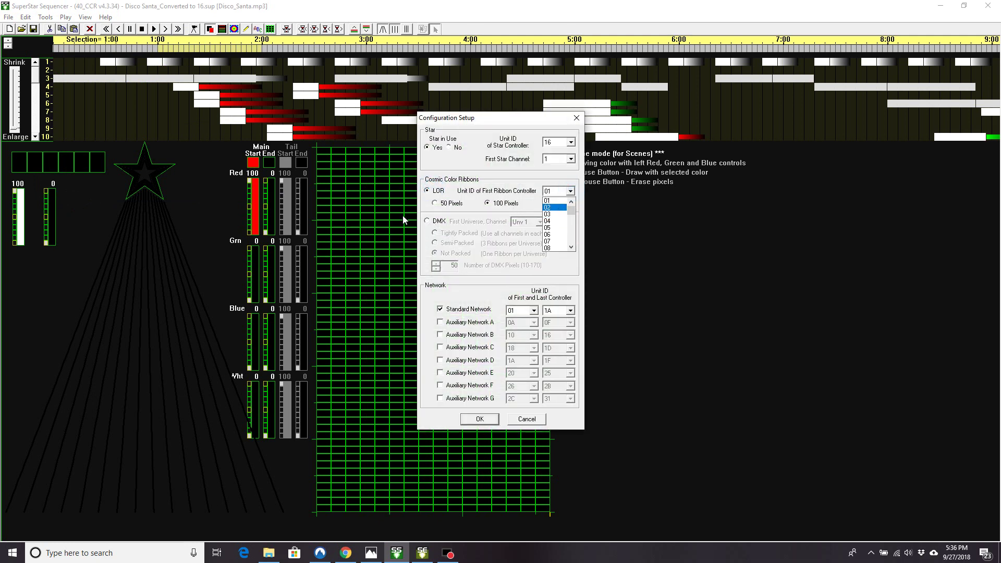
click(429, 224)
click(429, 223)
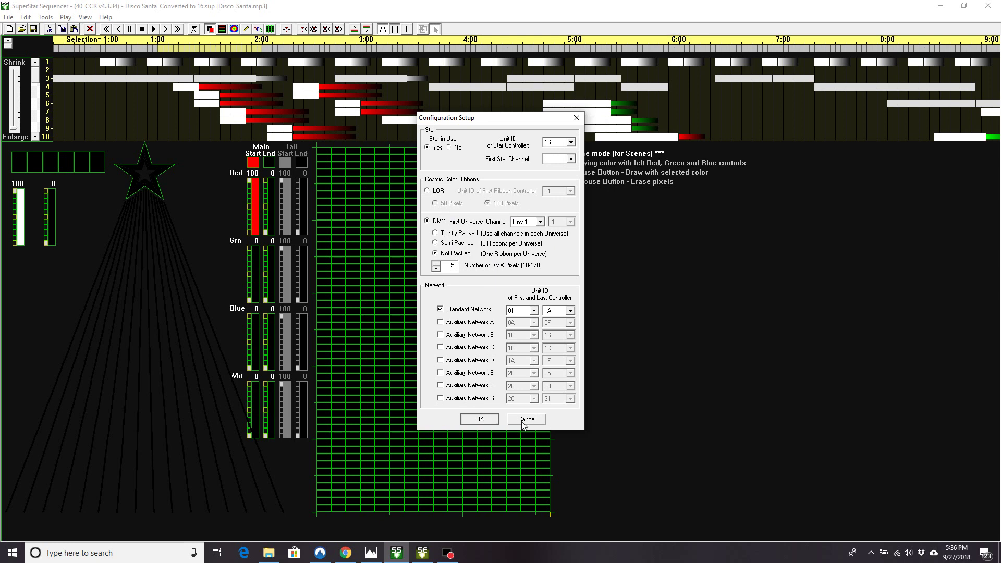
click(577, 118)
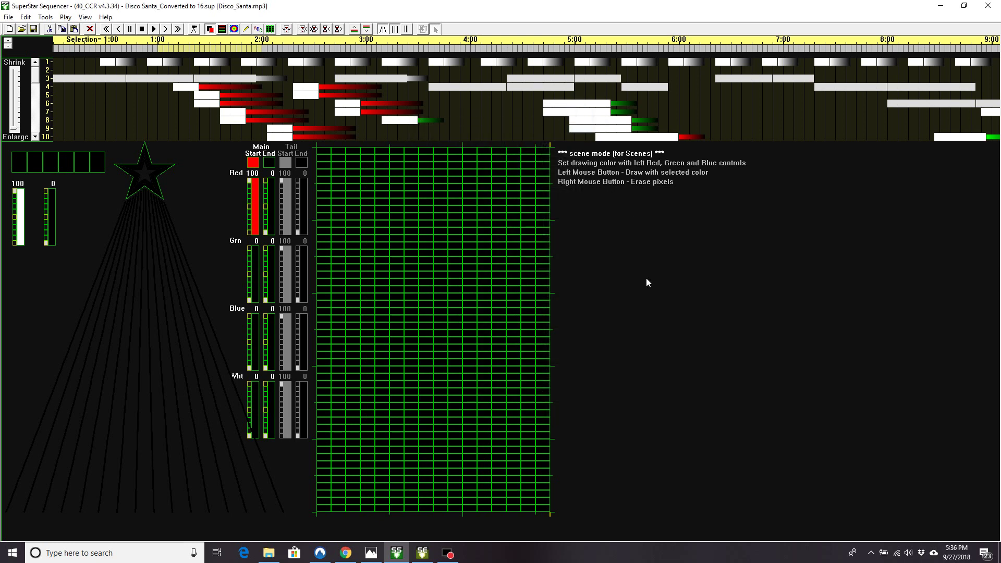